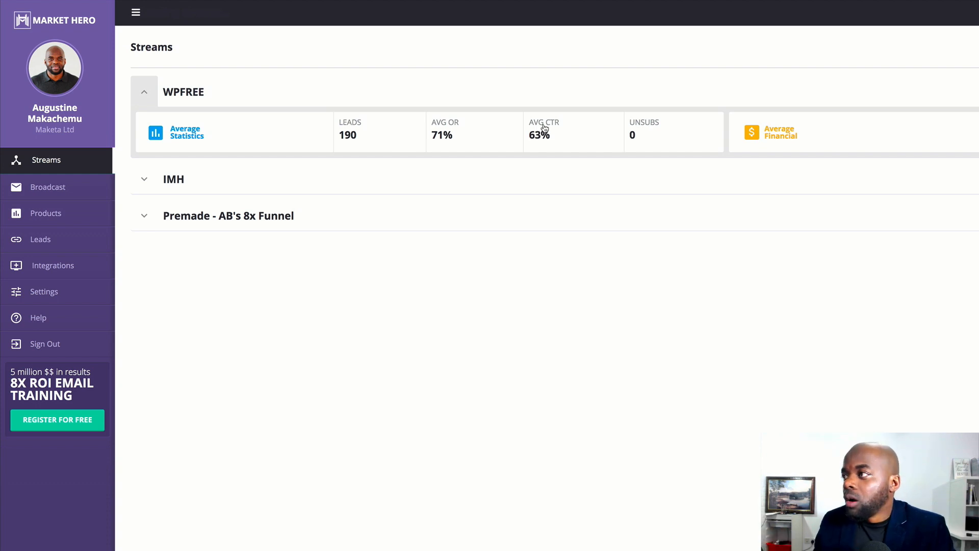
# Create a new stream and place an Opt-In element on its empty canvas.
pyautogui.click(145, 94)
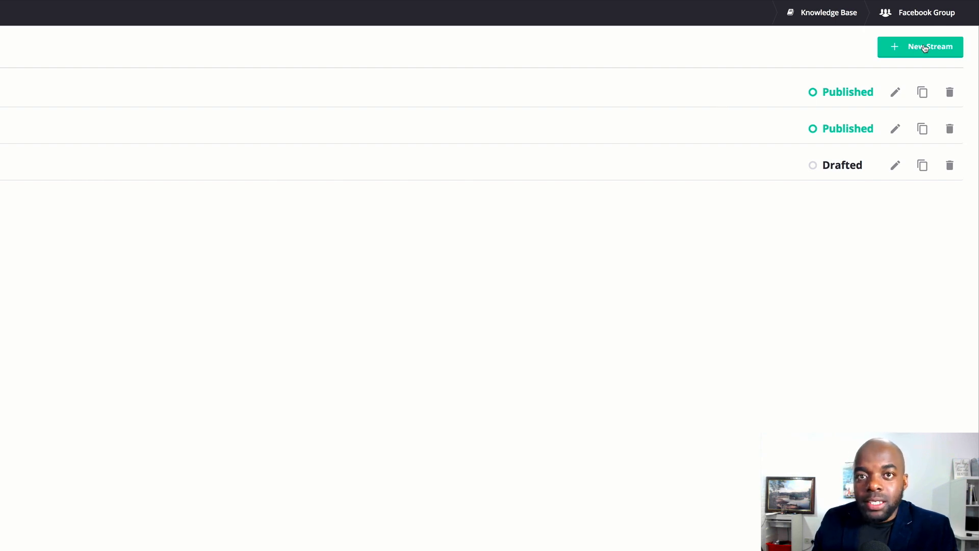
pyautogui.click(940, 50)
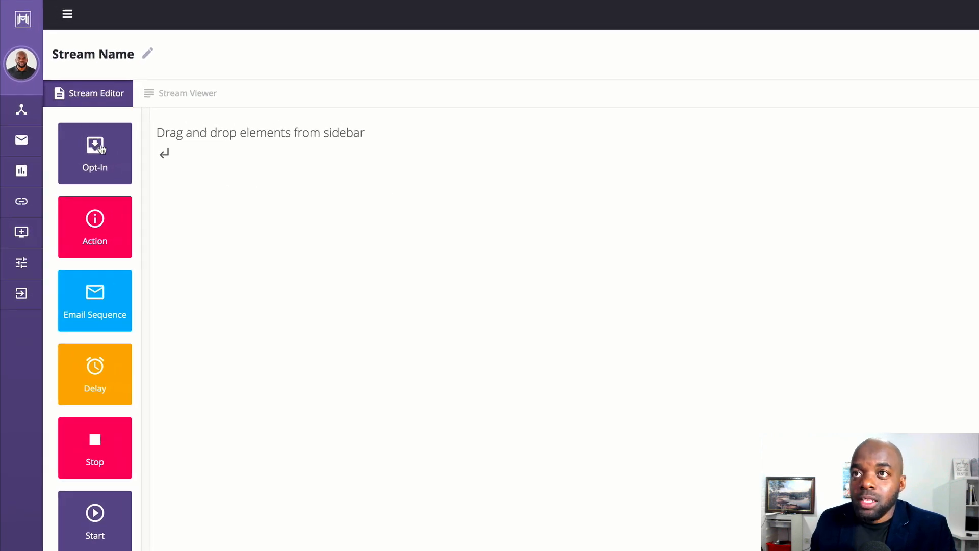
pyautogui.moveTo(101, 149); pyautogui.dragTo(296, 300)
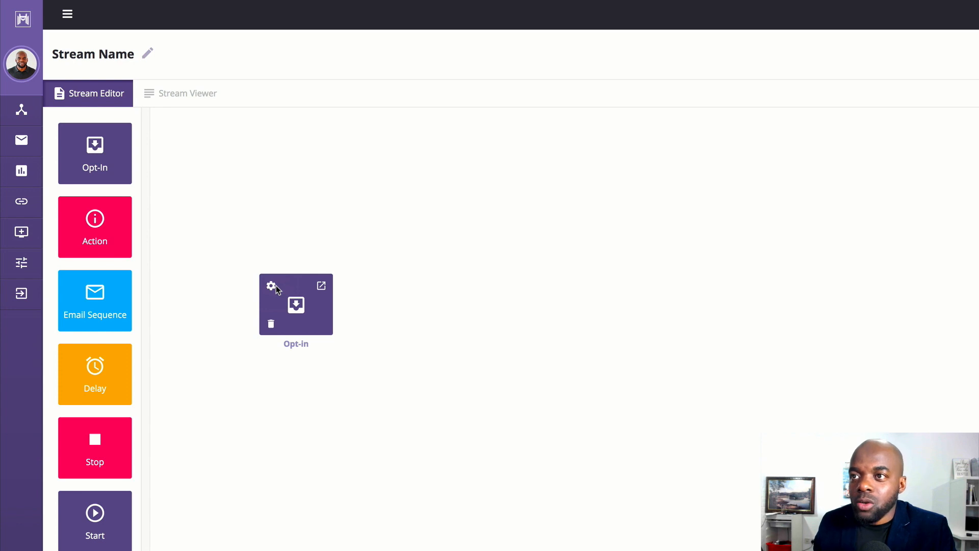
# In the Opt-In element's settings, set the button text to "Download Now" with a font size of 25px.
pyautogui.click(271, 287)
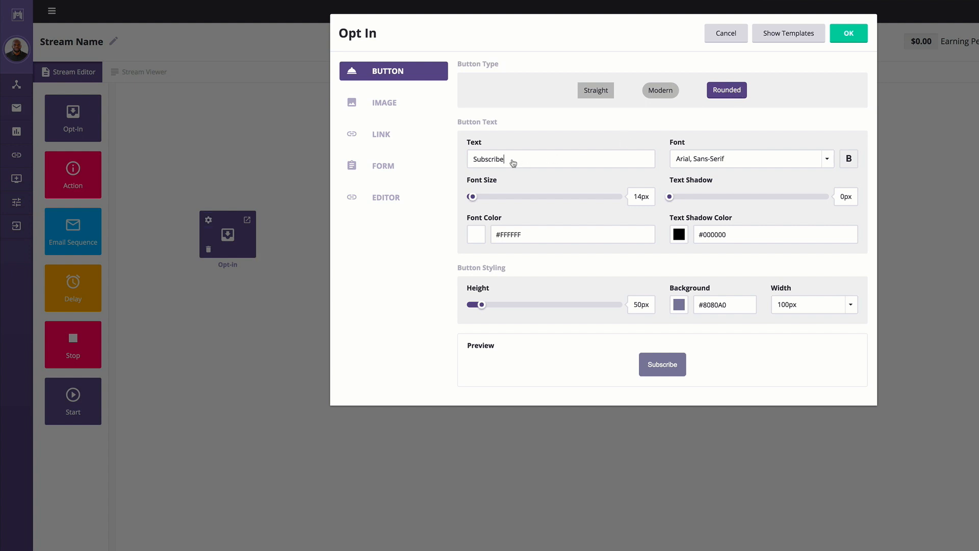
pyautogui.moveTo(512, 161); pyautogui.dragTo(470, 159)
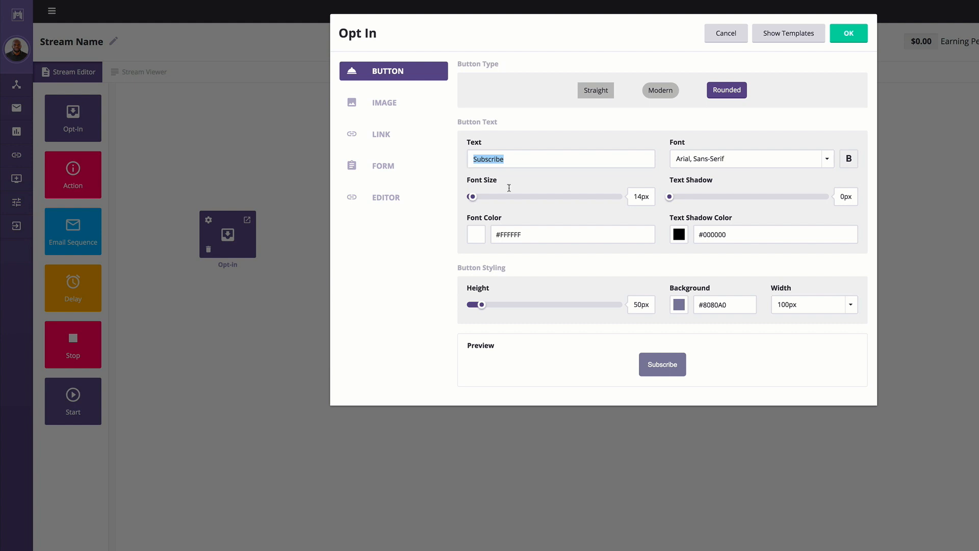
pyautogui.write('Download')
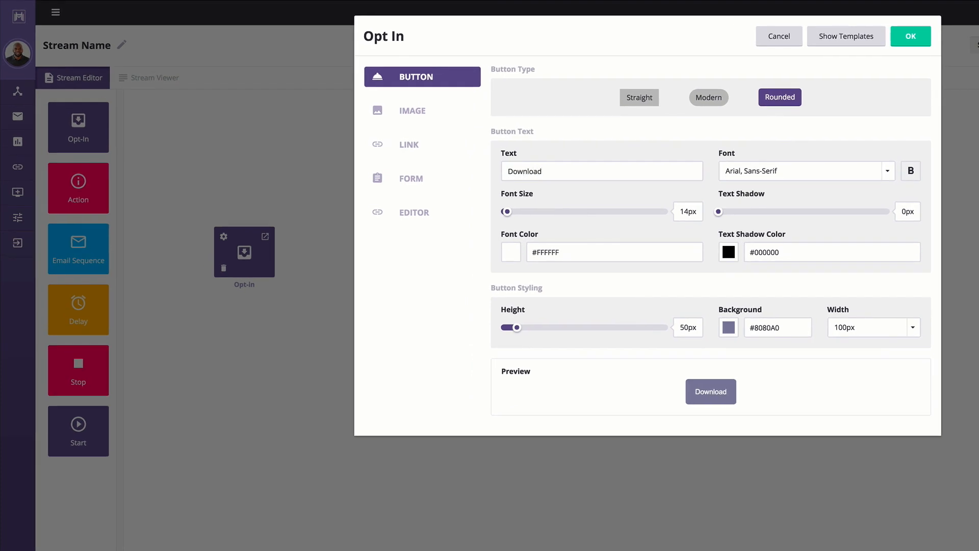
pyautogui.write(' Now')
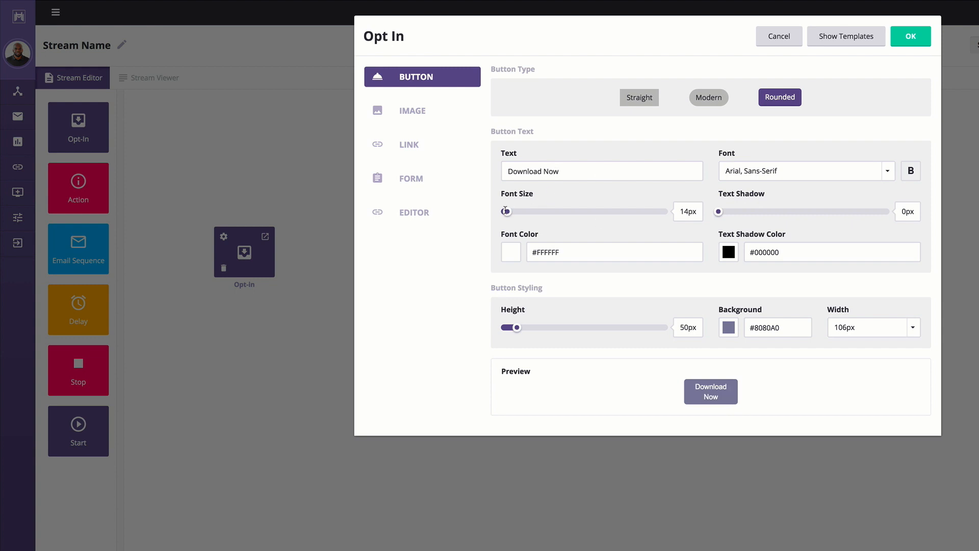
pyautogui.moveTo(507, 211); pyautogui.dragTo(519, 211)
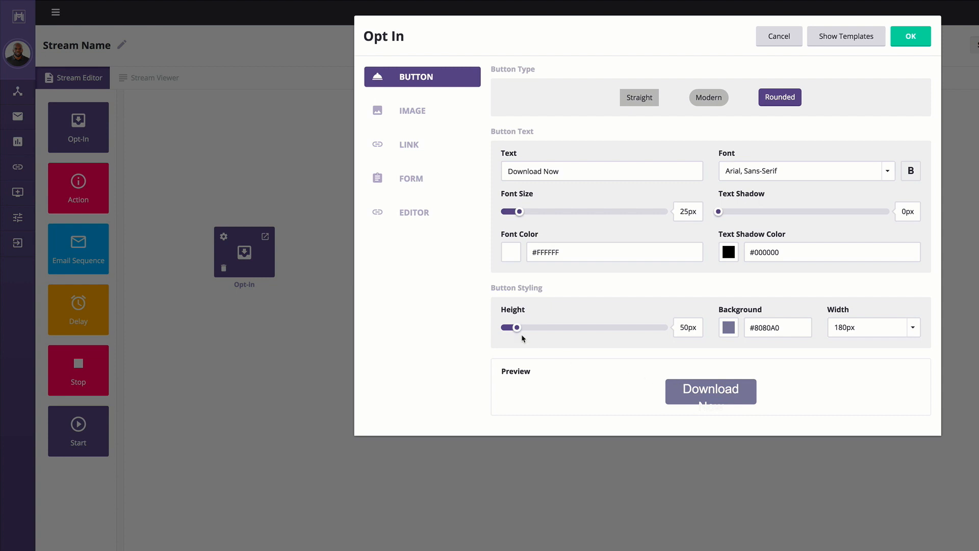
# Set the opt-in button's height to 98px and its background color to orange #e37b00.
pyautogui.moveTo(518, 329); pyautogui.dragTo(536, 329)
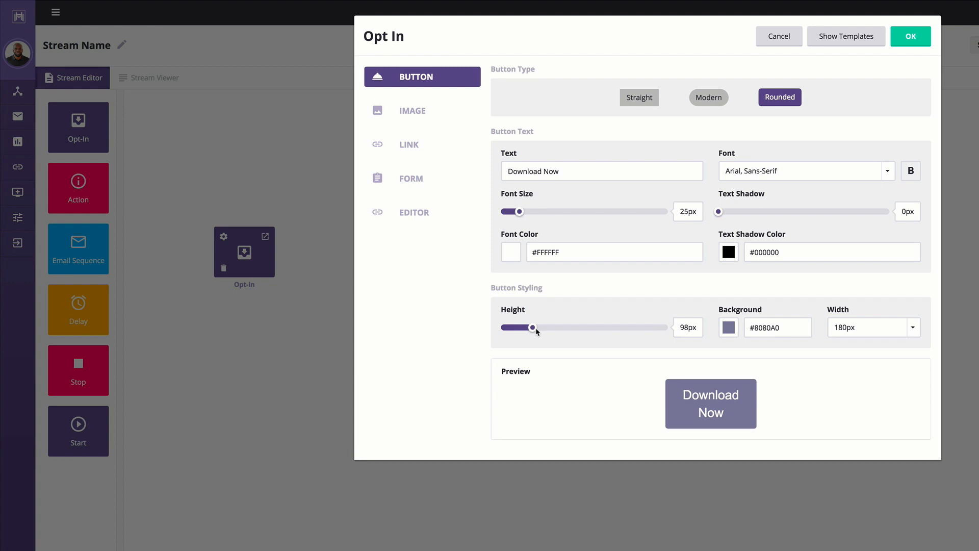
pyautogui.click(734, 333)
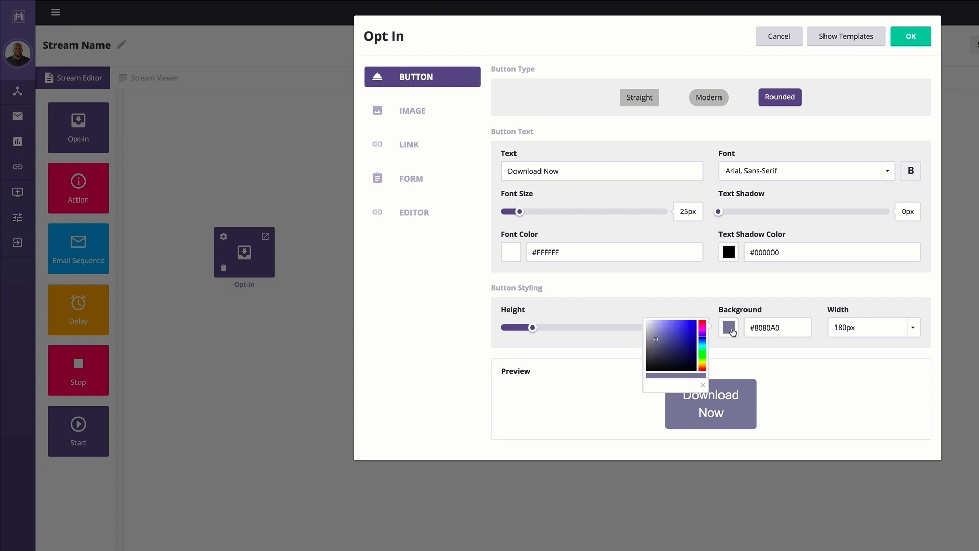
pyautogui.click(704, 364)
pyautogui.moveTo(704, 363); pyautogui.dragTo(702, 368)
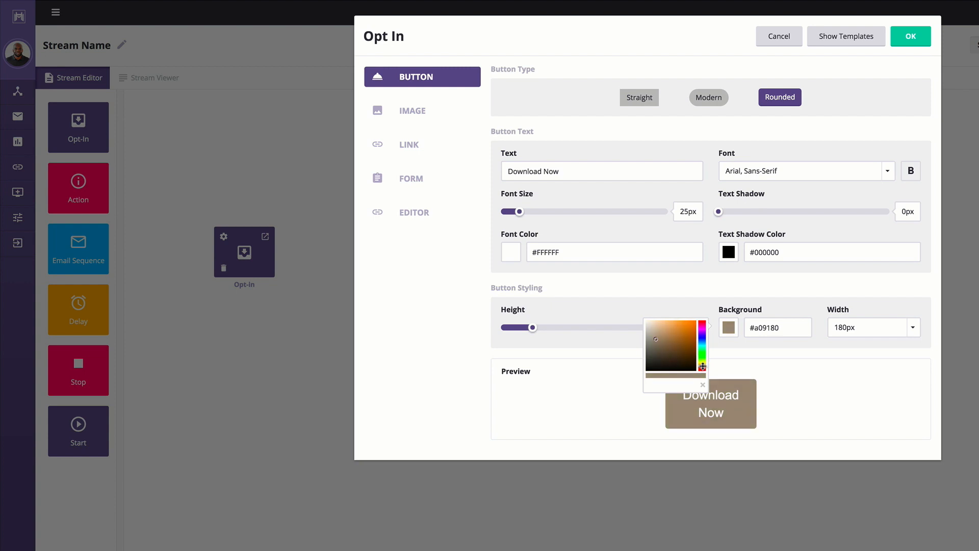
pyautogui.click(696, 325)
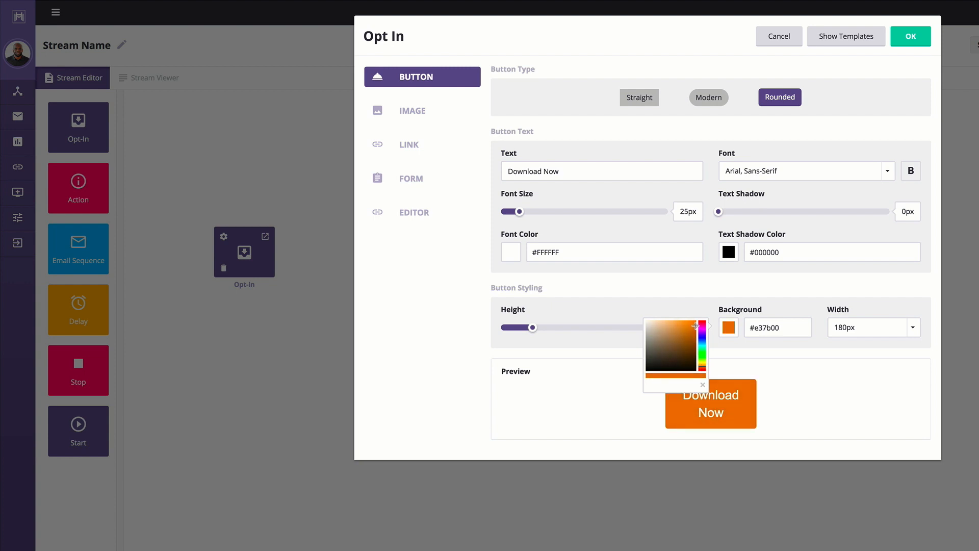
pyautogui.click(815, 373)
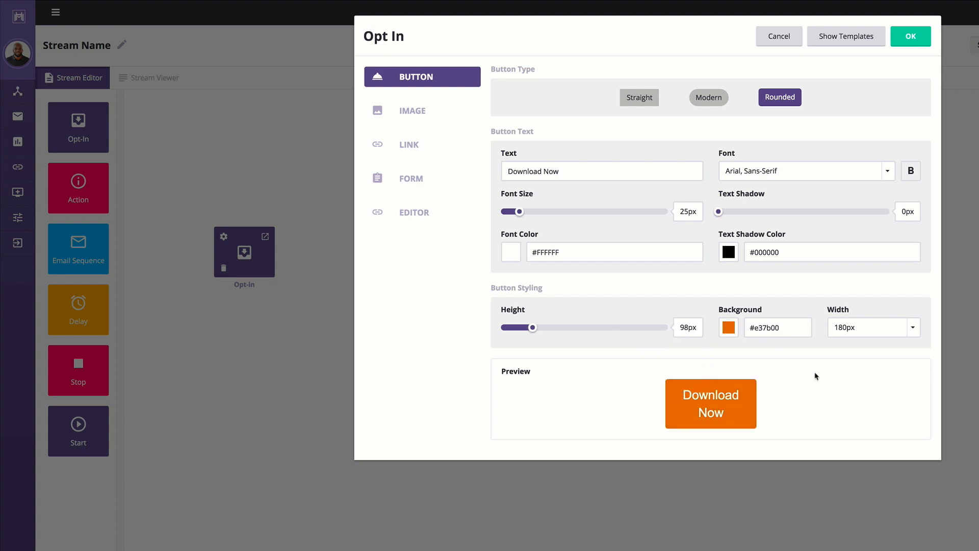
# Set the width of the opt-in button to 256px.
pyautogui.click(914, 331)
pyautogui.scroll(-10, 870, 398)
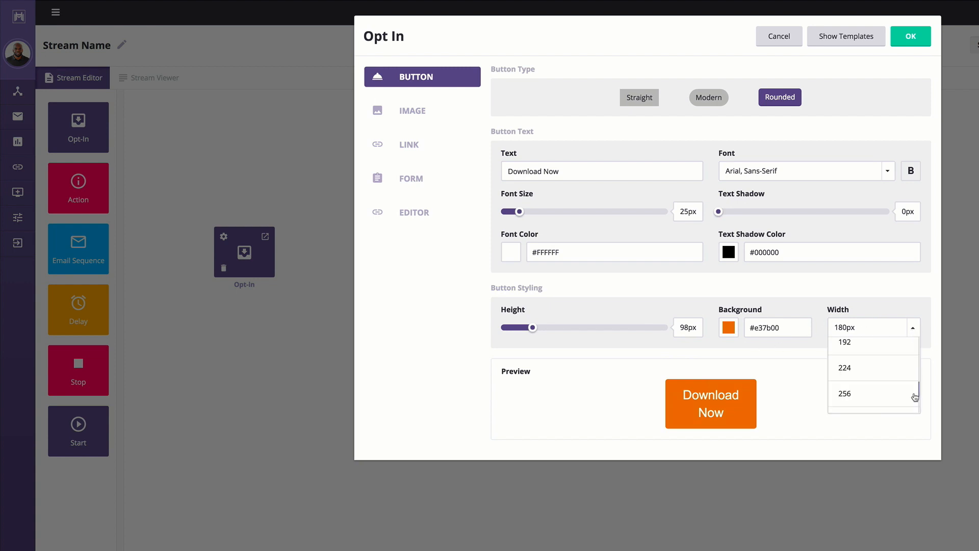
pyautogui.click(862, 396)
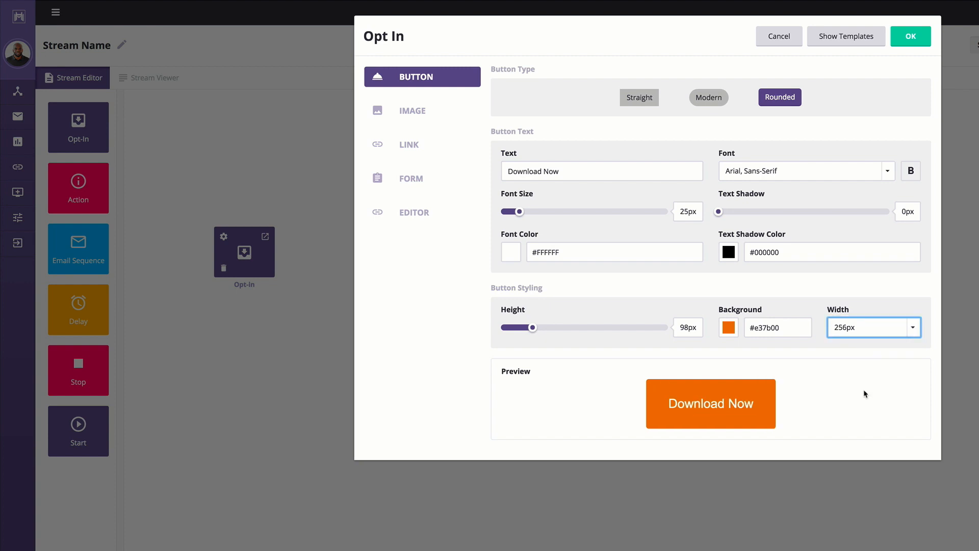
pyautogui.click(458, 324)
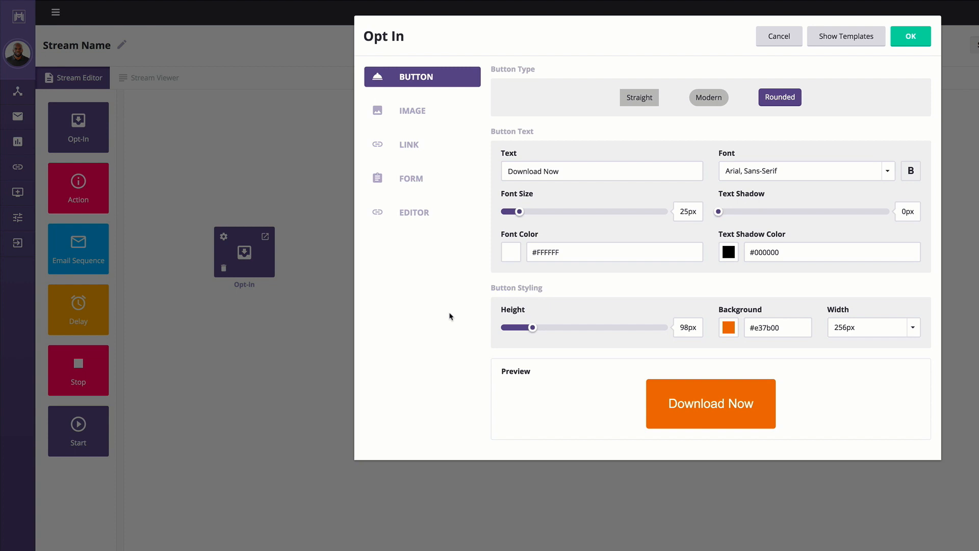
# Browse the opt-in form templates and select the one titled "Grow Your Blog Traffic By 200% With Our FreeTool".
pyautogui.click(853, 39)
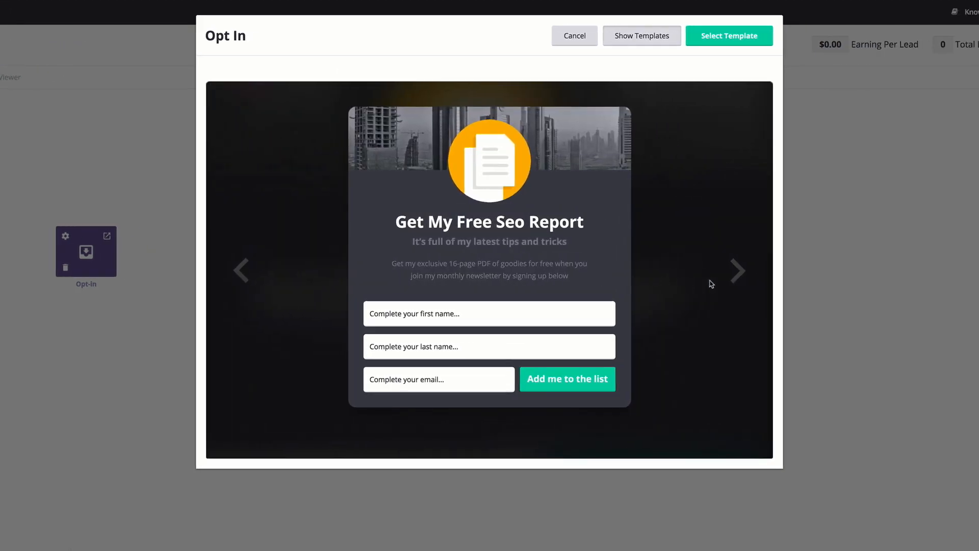
pyautogui.click(738, 271)
pyautogui.click(740, 275)
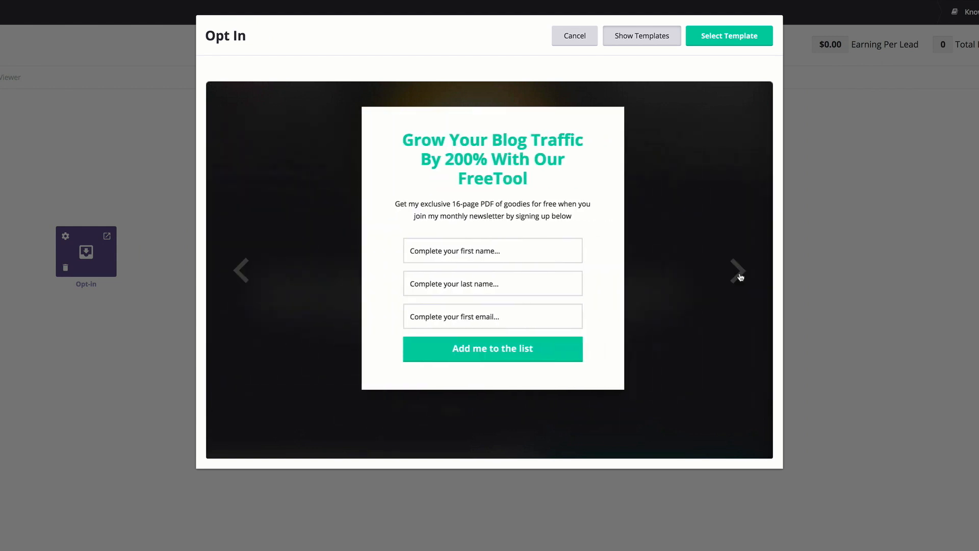
pyautogui.click(740, 276)
pyautogui.click(739, 273)
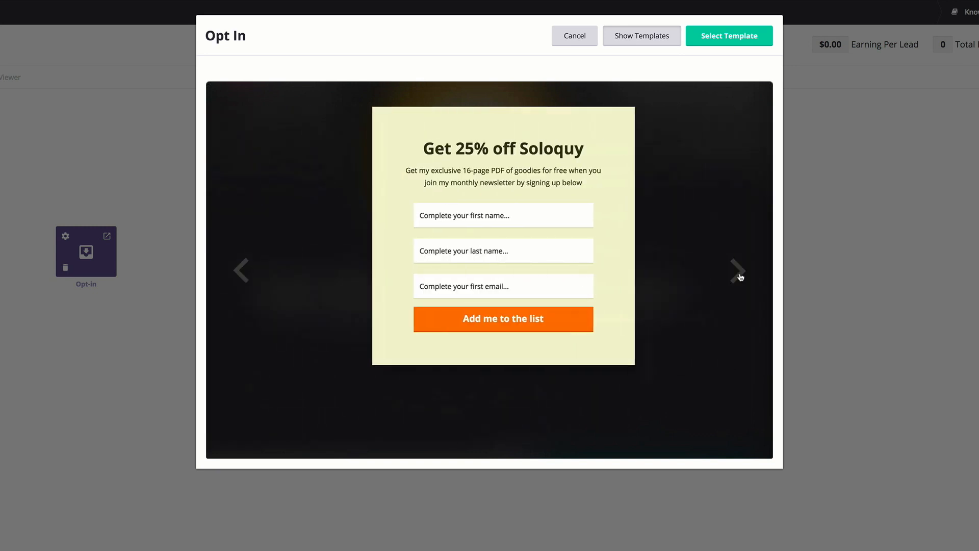
pyautogui.click(739, 274)
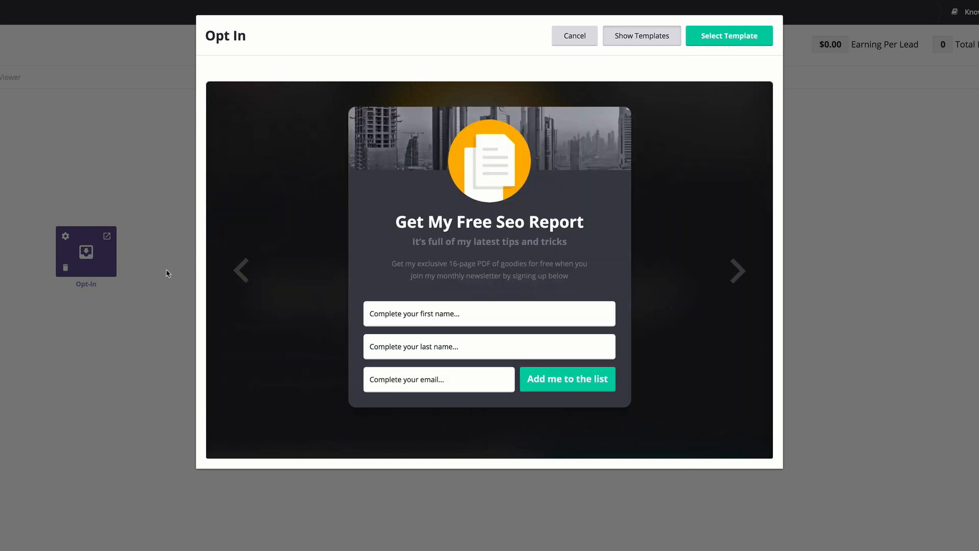
pyautogui.click(241, 273)
pyautogui.click(241, 274)
pyautogui.click(241, 273)
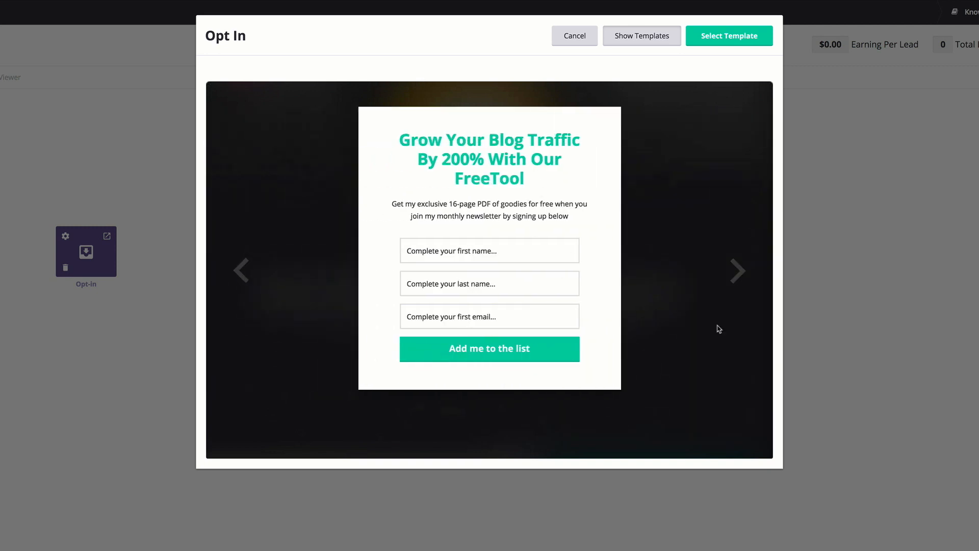
pyautogui.click(738, 39)
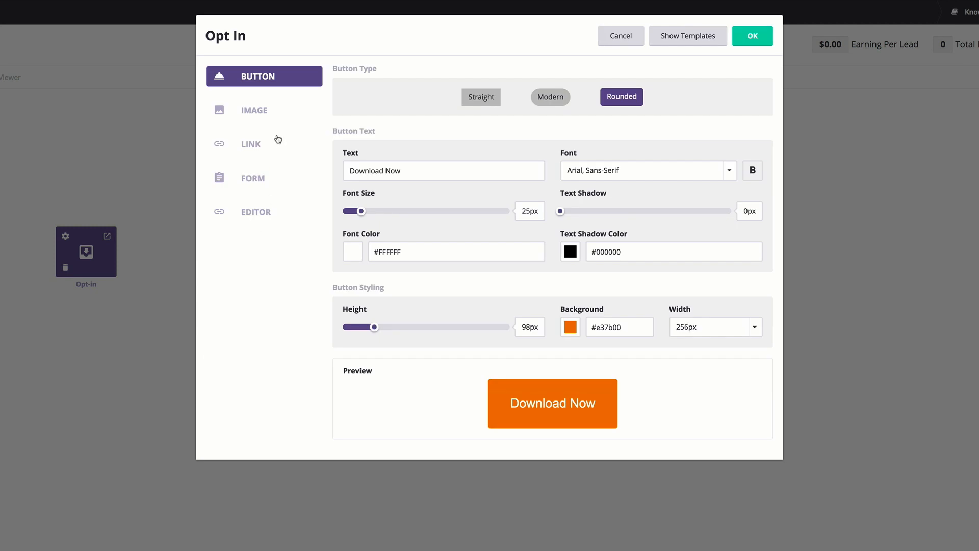
pyautogui.click(248, 178)
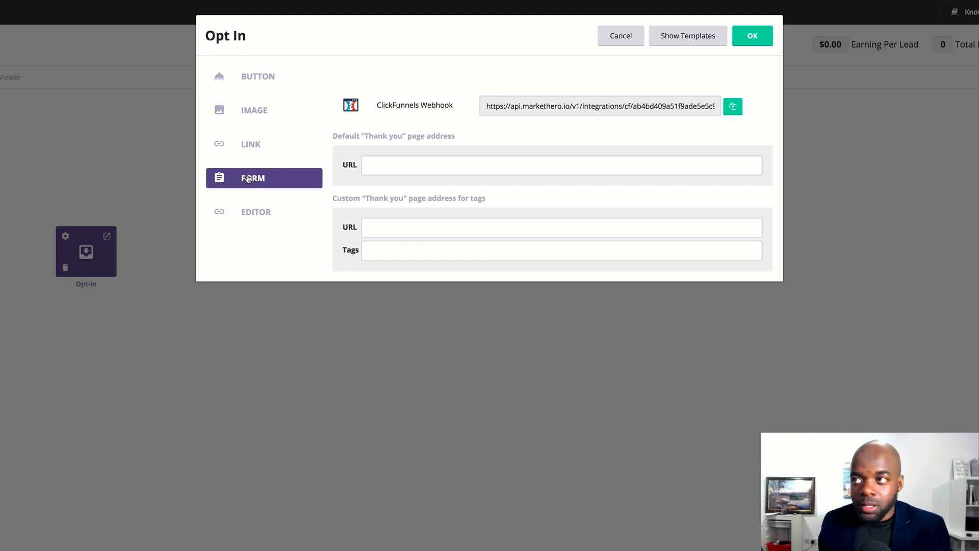
pyautogui.click(406, 166)
pyautogui.write('https://diviuniversity.com/wpfree-thank-you/')
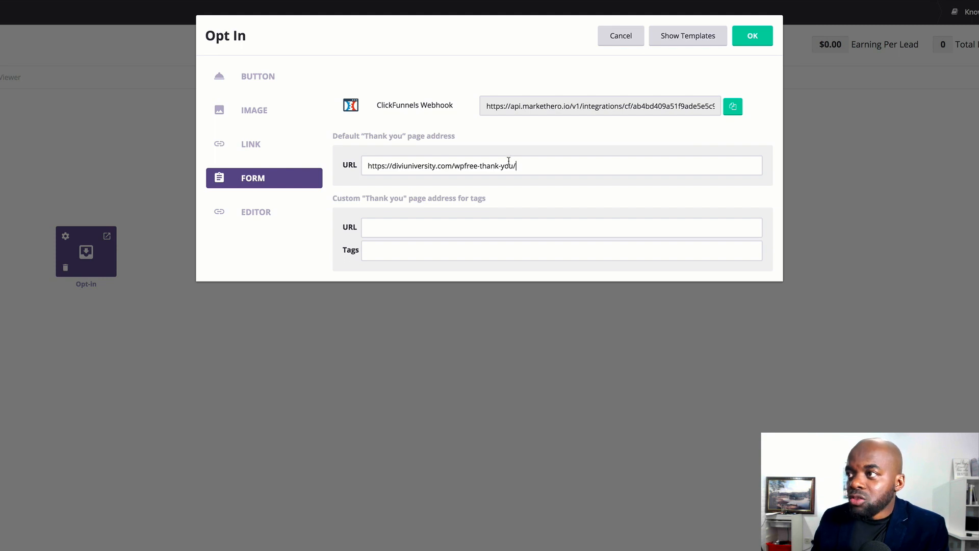
pyautogui.click(379, 225)
pyautogui.write('https://diviuniversity.com/wpfree-thank-you/')
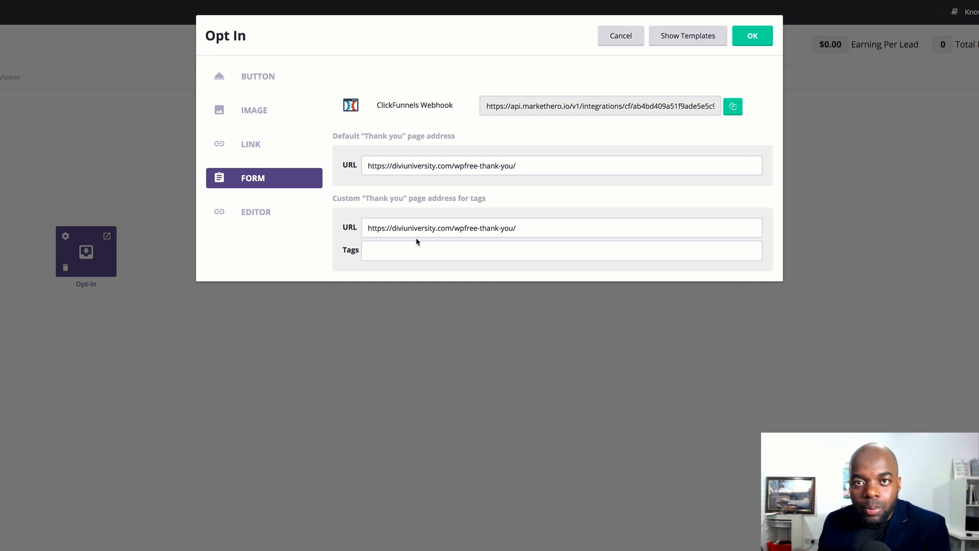
# Replace the headline of the opt-in form template with "Become a WordPress".
pyautogui.click(256, 216)
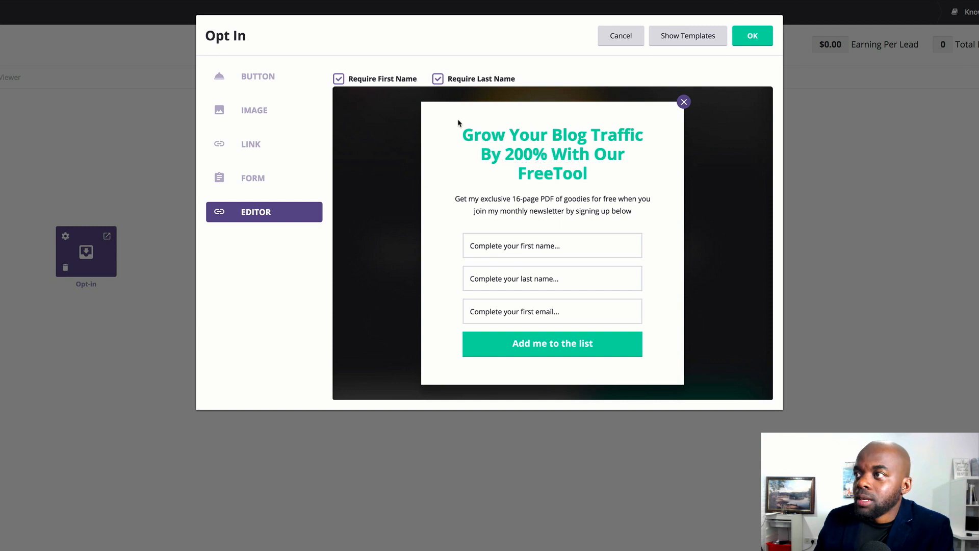
pyautogui.moveTo(465, 134); pyautogui.dragTo(588, 176)
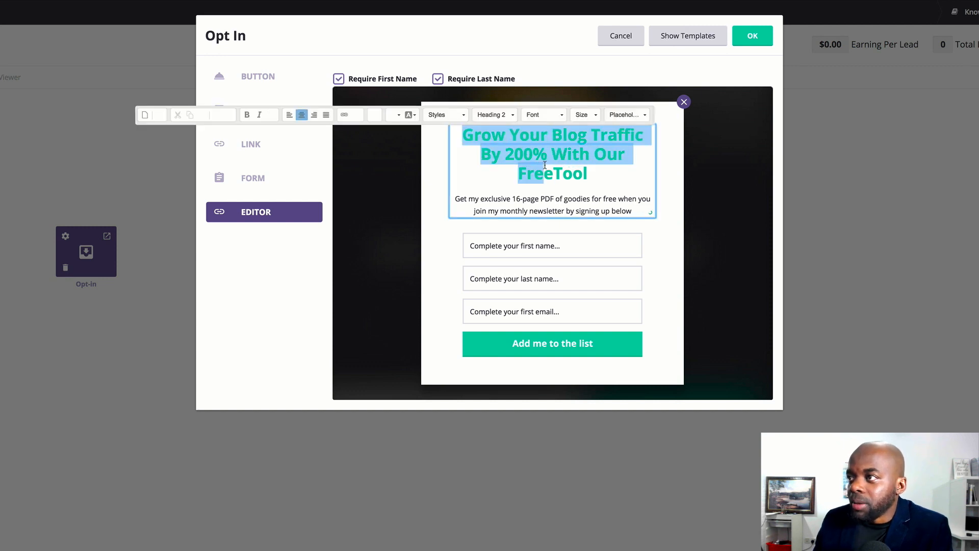
pyautogui.moveTo(566, 172)
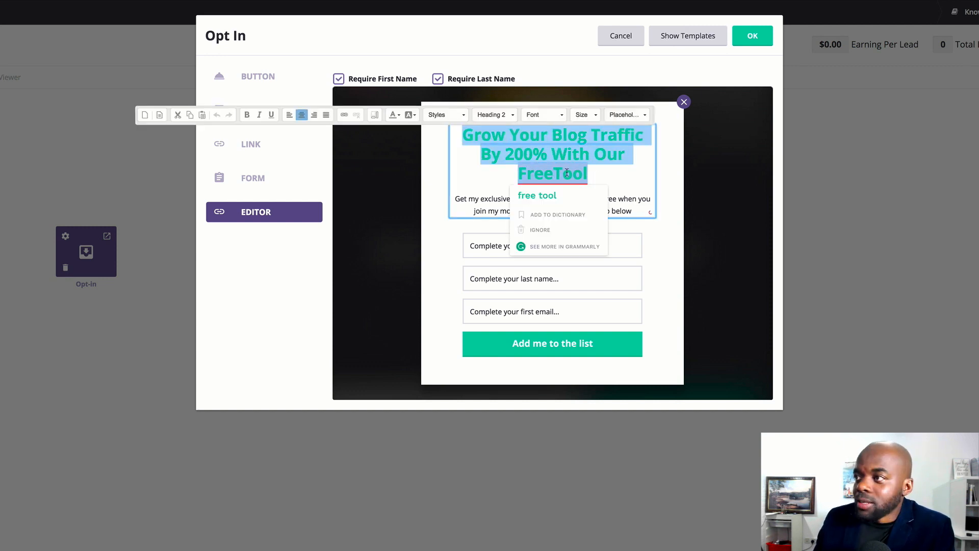
pyautogui.click(596, 173)
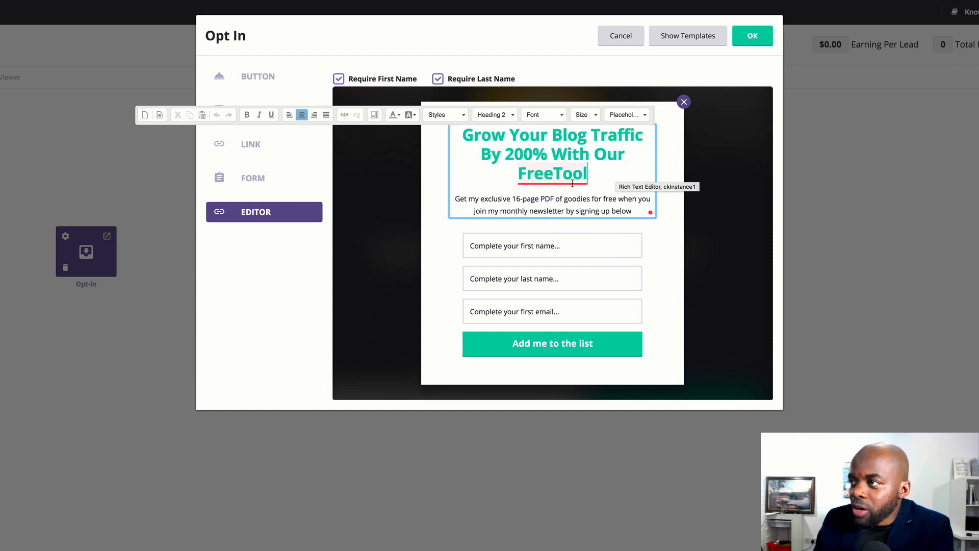
pyautogui.moveTo(568, 174)
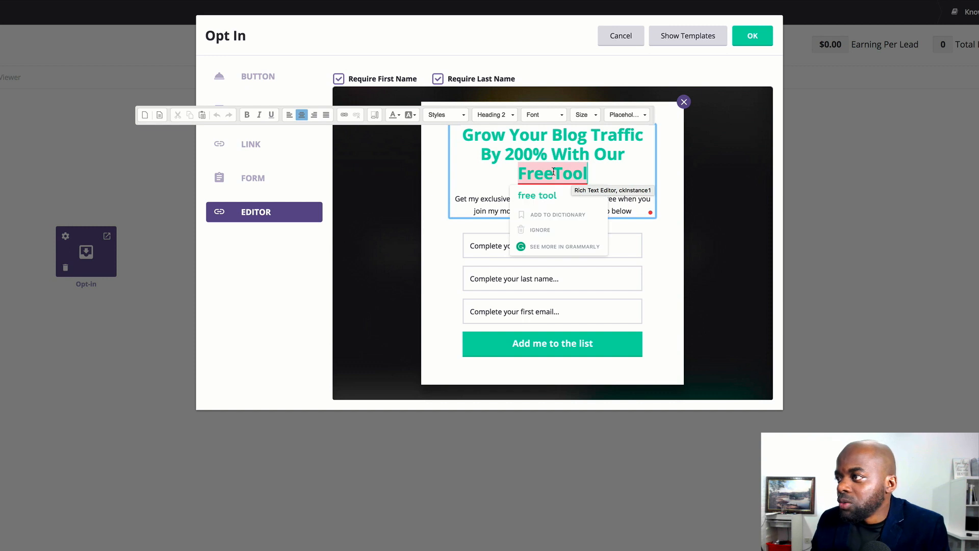
pyautogui.moveTo(462, 136); pyautogui.dragTo(590, 173)
pyautogui.press('BackSpace')
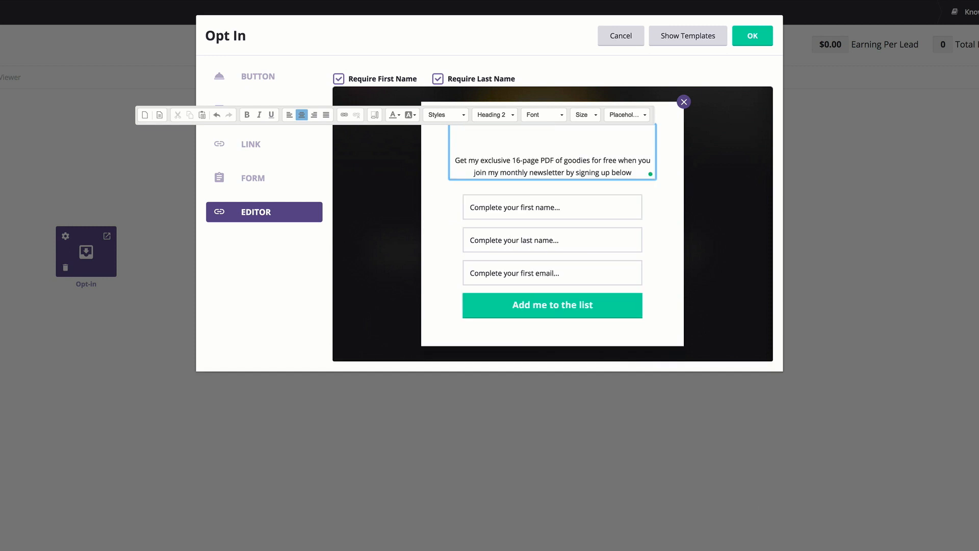
pyautogui.write('Become ')
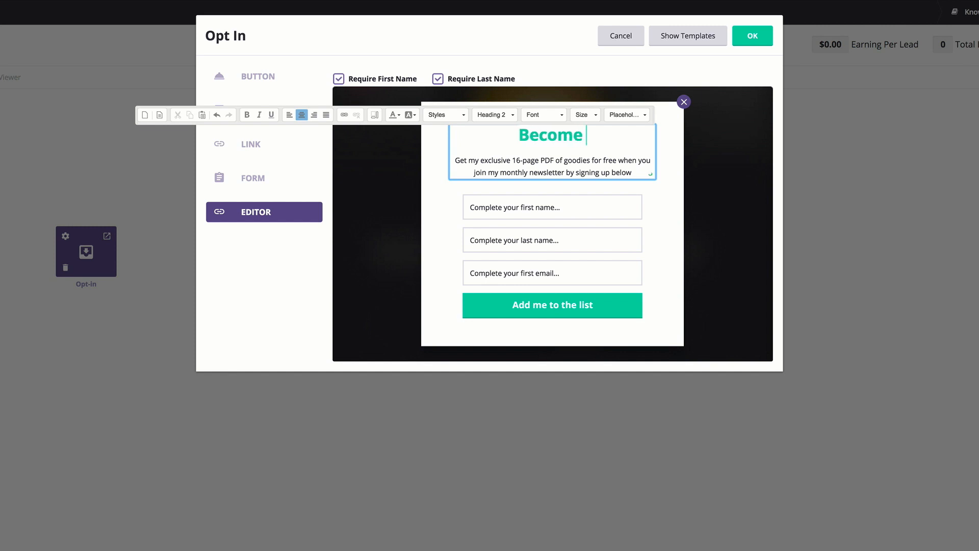
pyautogui.write('a WordPress')
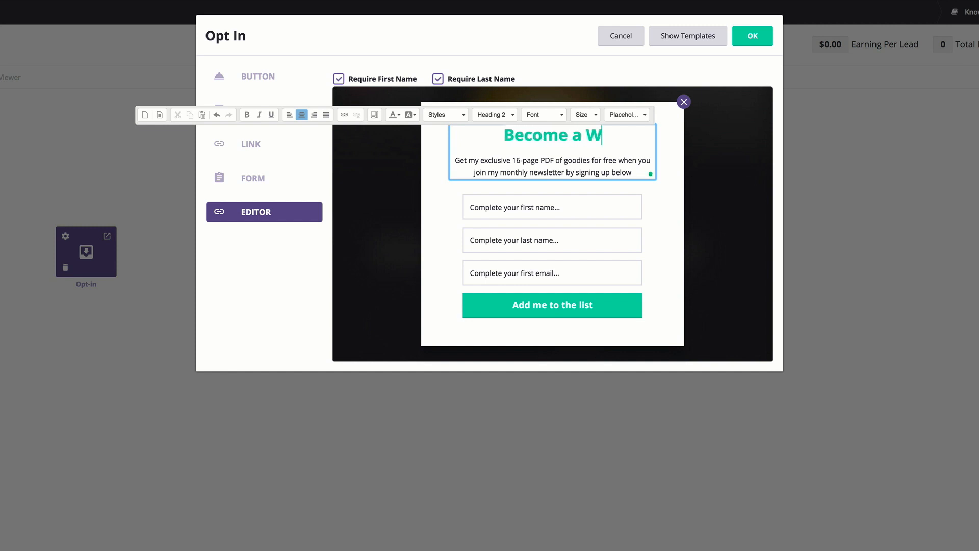
# Replace the form's description with "Free proven steps to build amazing WordPress websites even if you don't have technical skills.".
pyautogui.tripleClick(576, 177)
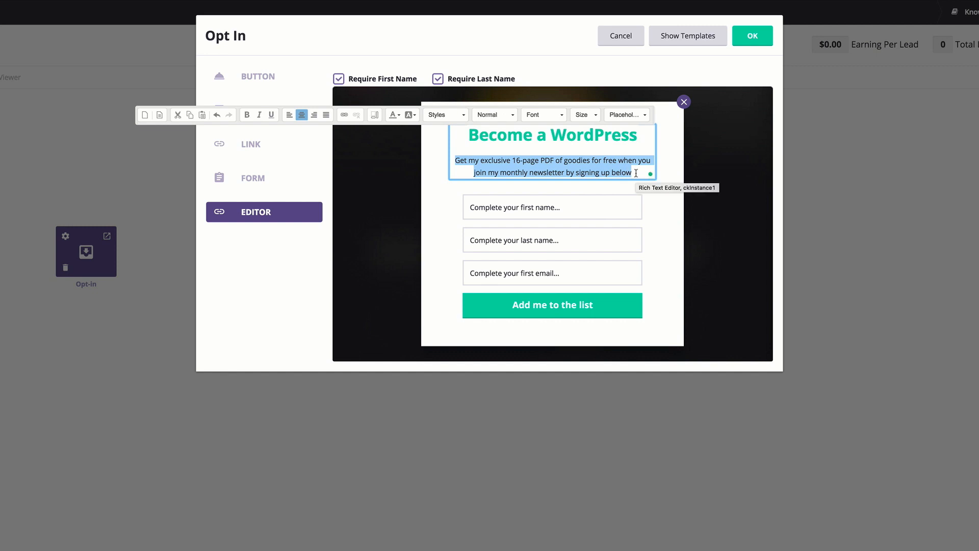
pyautogui.write("Free proven steps to build amazing WordPress websites even if you don't have technical skills")
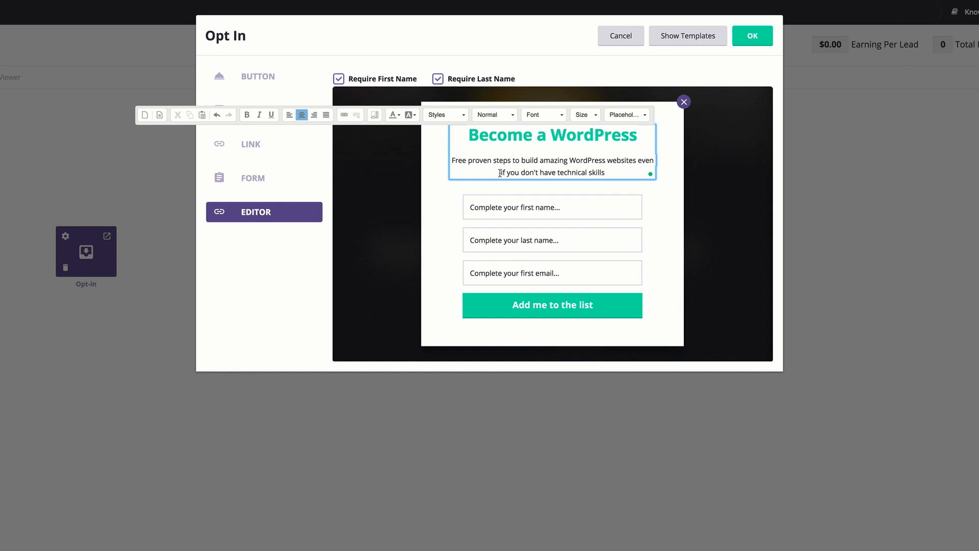
pyautogui.write('.')
# Add the word "Expert" to the end of the opt-in form's headline.
pyautogui.click(639, 134)
pyautogui.write('Expert')
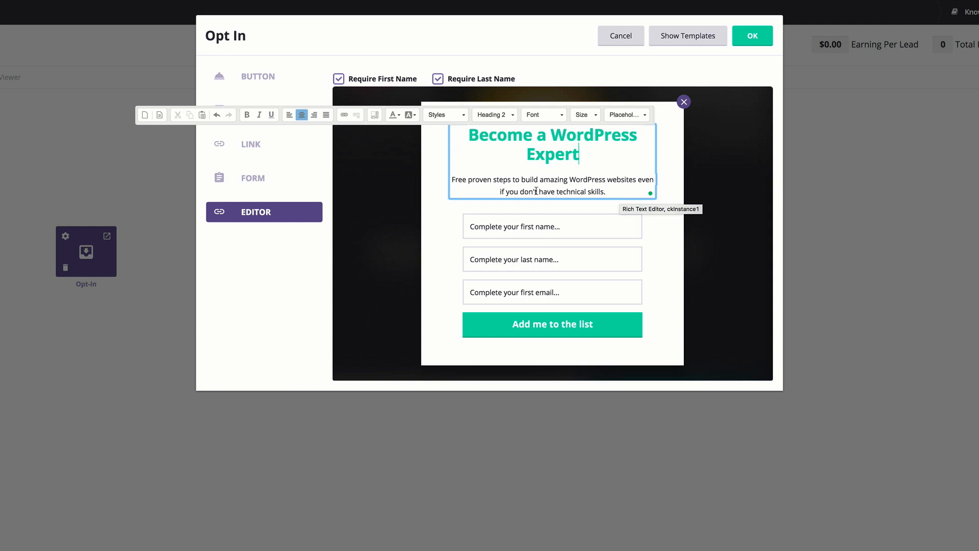
# Replace the opt-in form's submit button text with "Access the FREE training".
pyautogui.click(524, 328)
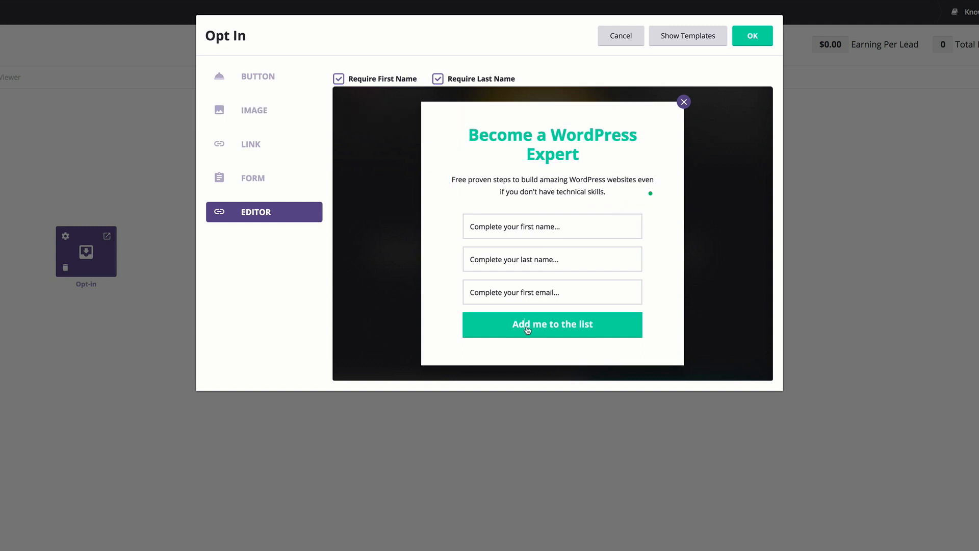
pyautogui.moveTo(513, 326); pyautogui.dragTo(599, 331)
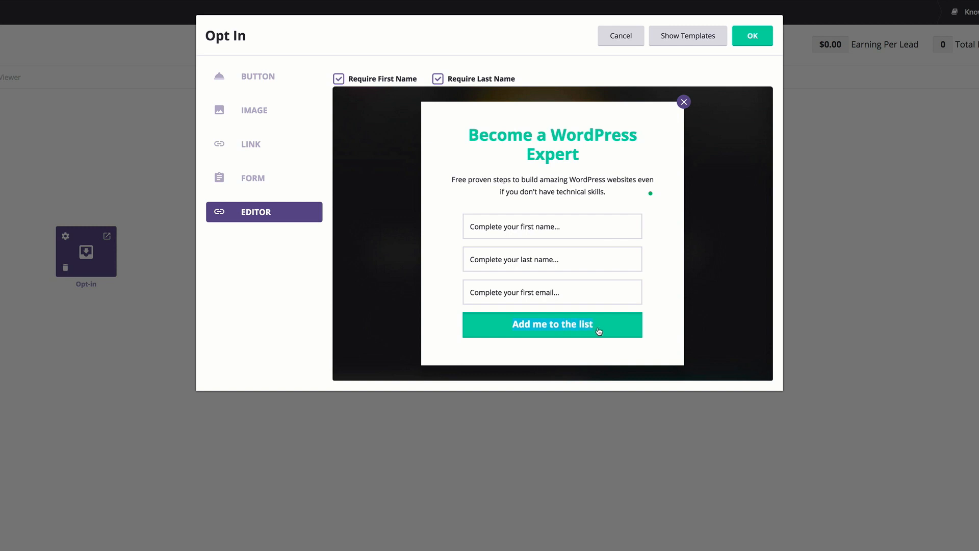
pyautogui.write('Access the t')
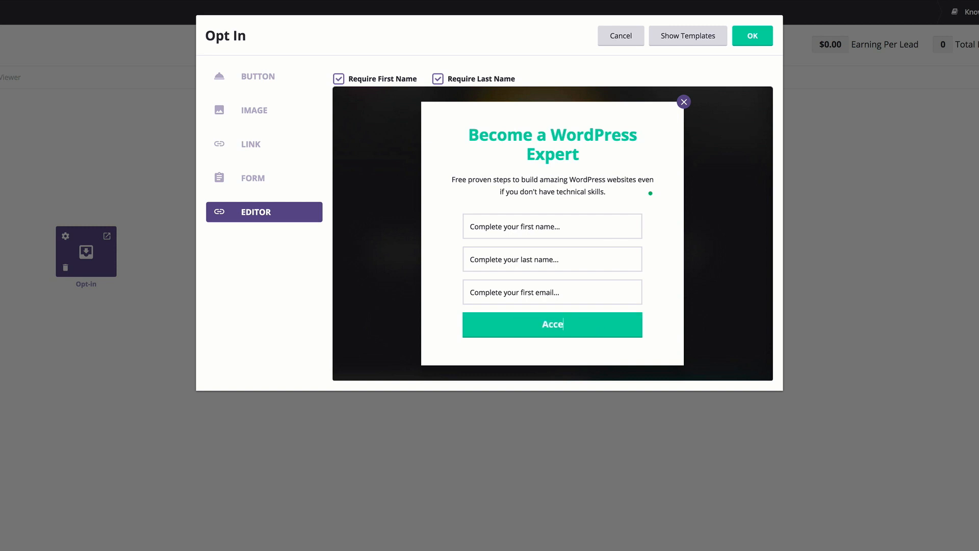
pyautogui.write('raining')
pyautogui.write(' FREE')
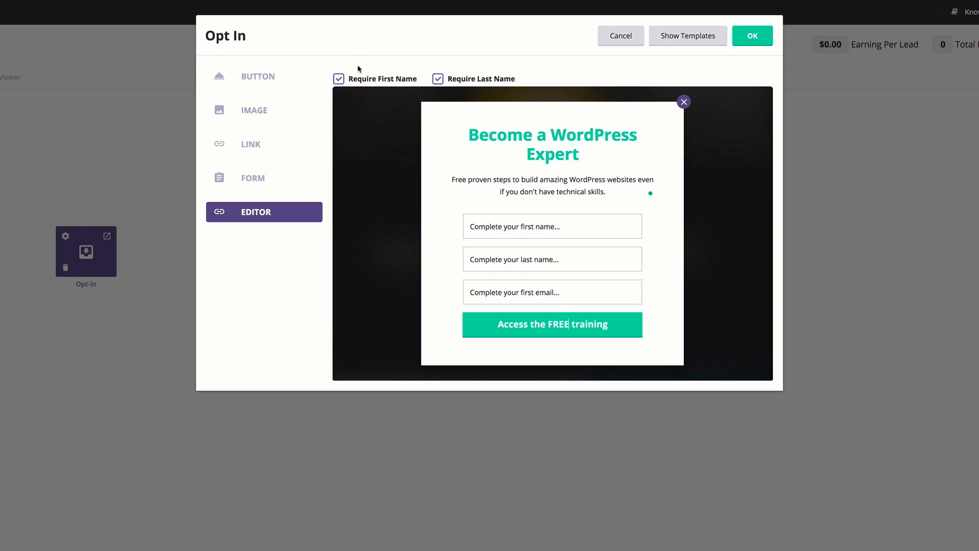
# Make the last name not required, save the Opt-In settings and reposition the Opt-in block on the stream canvas.
pyautogui.click(438, 80)
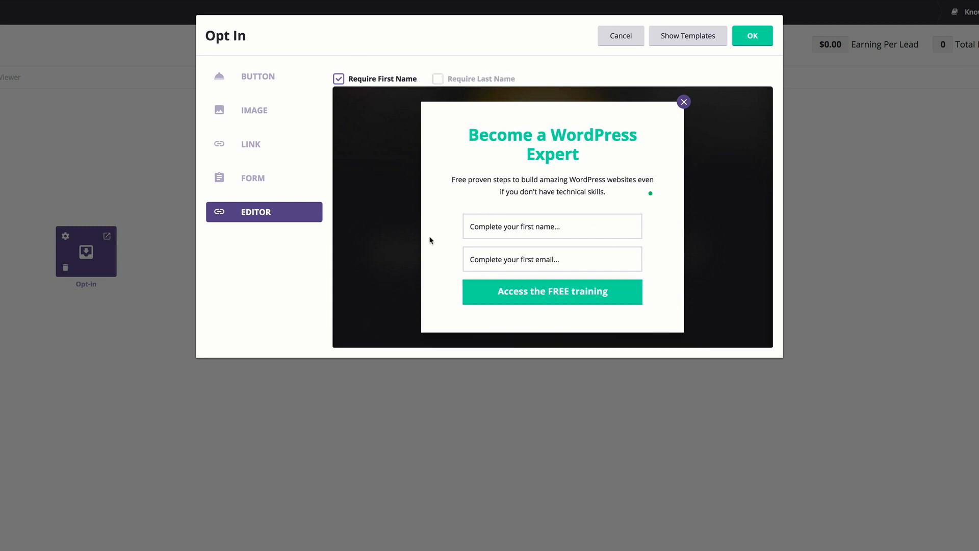
pyautogui.click(754, 36)
pyautogui.moveTo(219, 223); pyautogui.dragTo(249, 235)
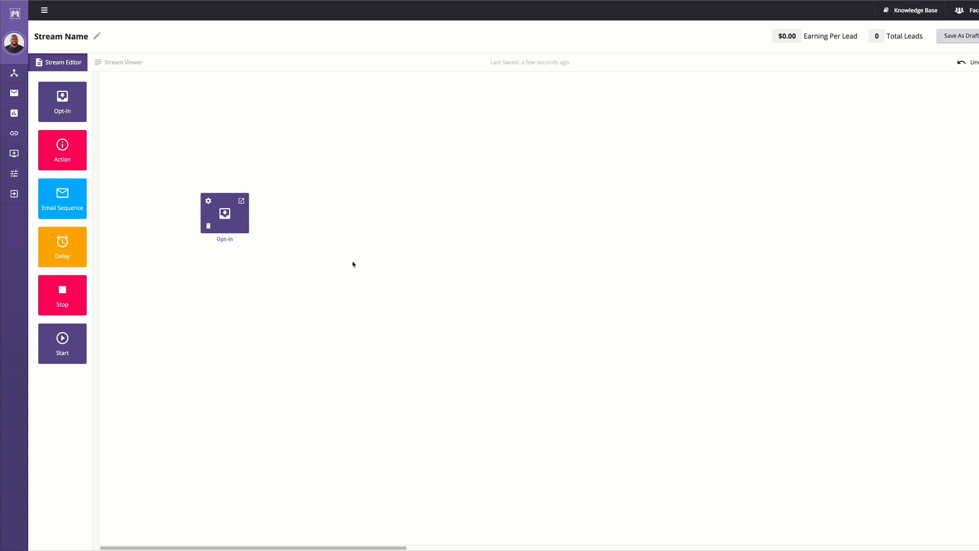
# Add an Action element beside the Opt-in block and set its type to "Apply tags".
pyautogui.moveTo(67, 161); pyautogui.dragTo(302, 224)
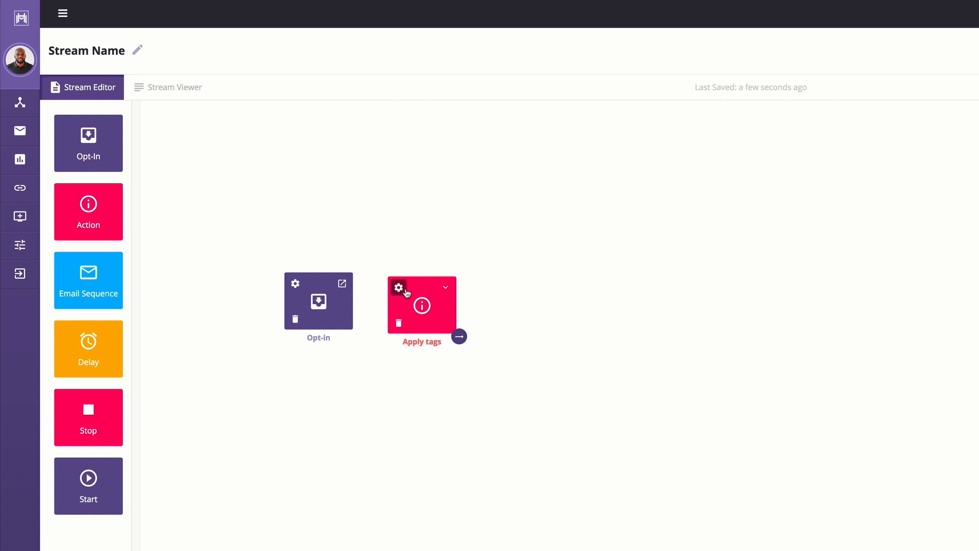
pyautogui.click(445, 287)
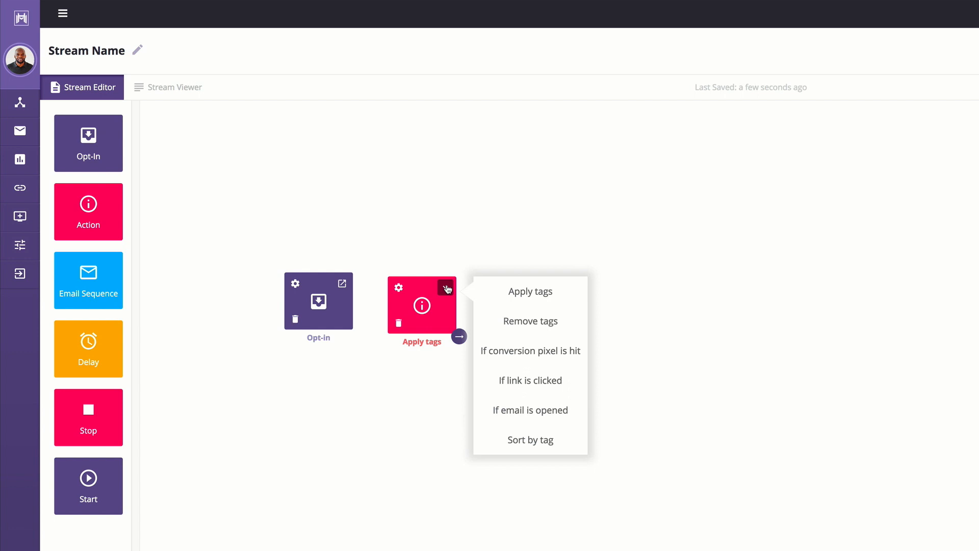
pyautogui.click(534, 295)
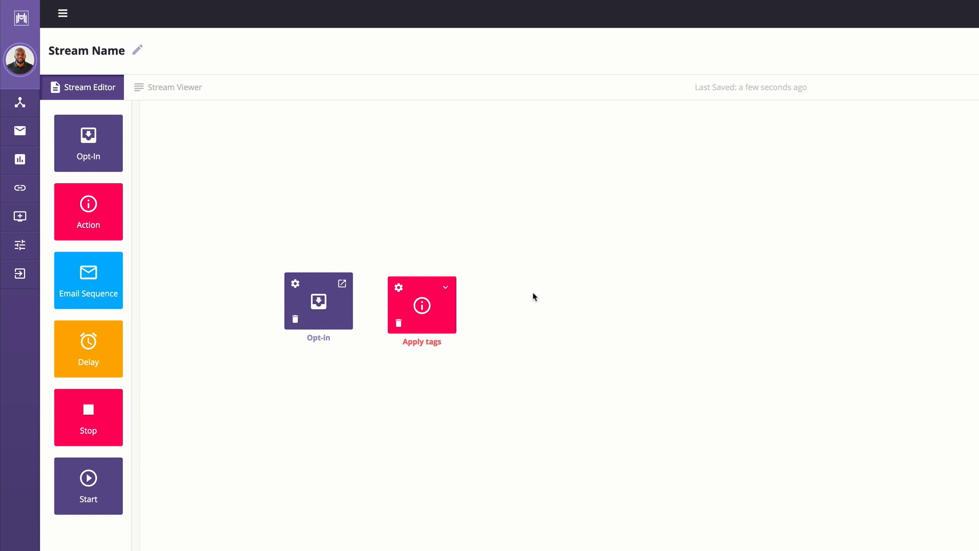
# Set the Apply tags action to use the new tag "!Wplead" and save it.
pyautogui.click(399, 288)
pyautogui.click(586, 313)
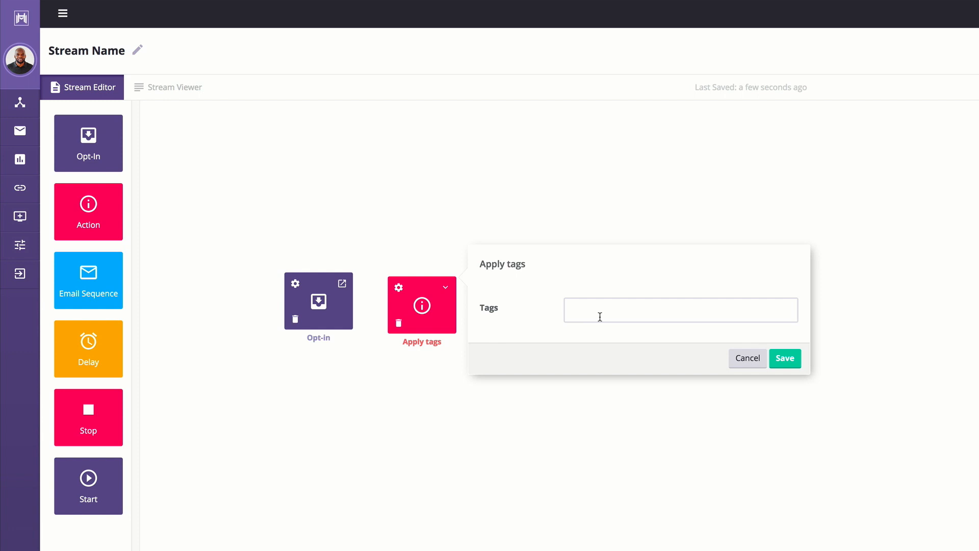
pyautogui.write('wplea')
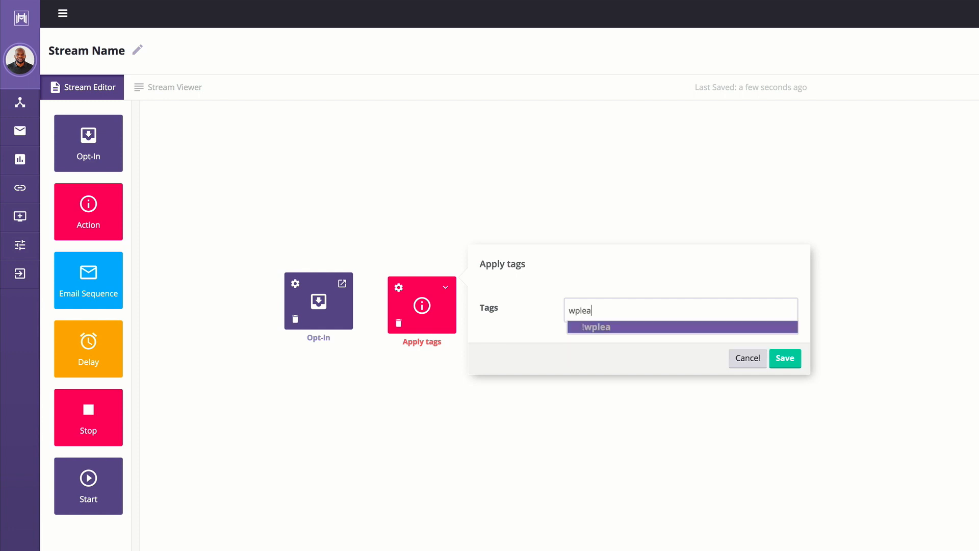
pyautogui.write('d')
pyautogui.click(597, 329)
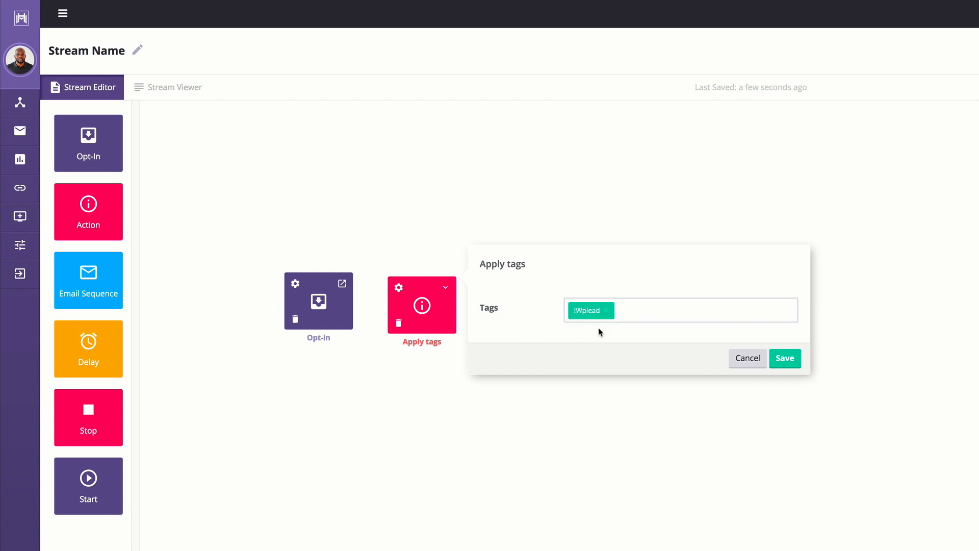
pyautogui.click(785, 360)
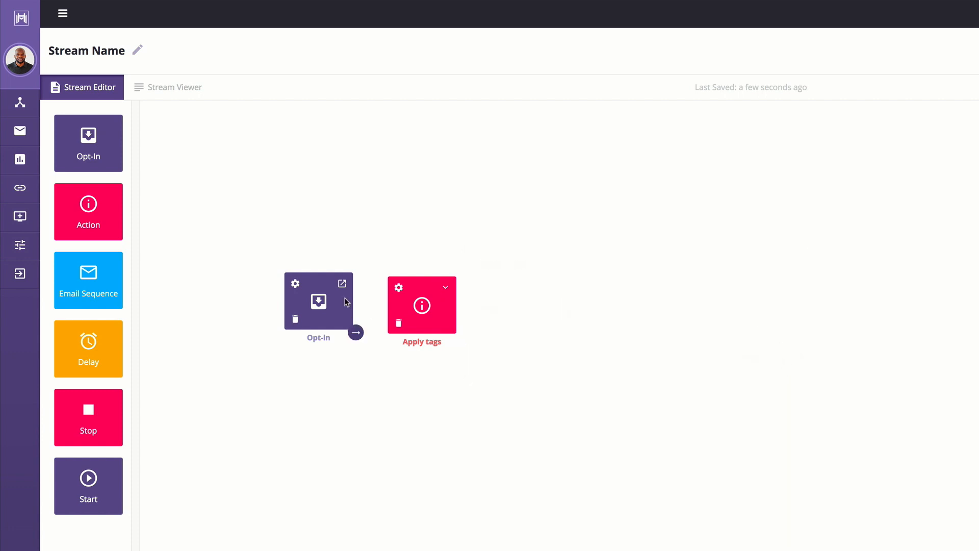
# Connect the Opt-in block to the Apply tags action.
pyautogui.moveTo(339, 316)
pyautogui.moveTo(377, 331); pyautogui.dragTo(439, 302)
pyautogui.moveTo(438, 302)
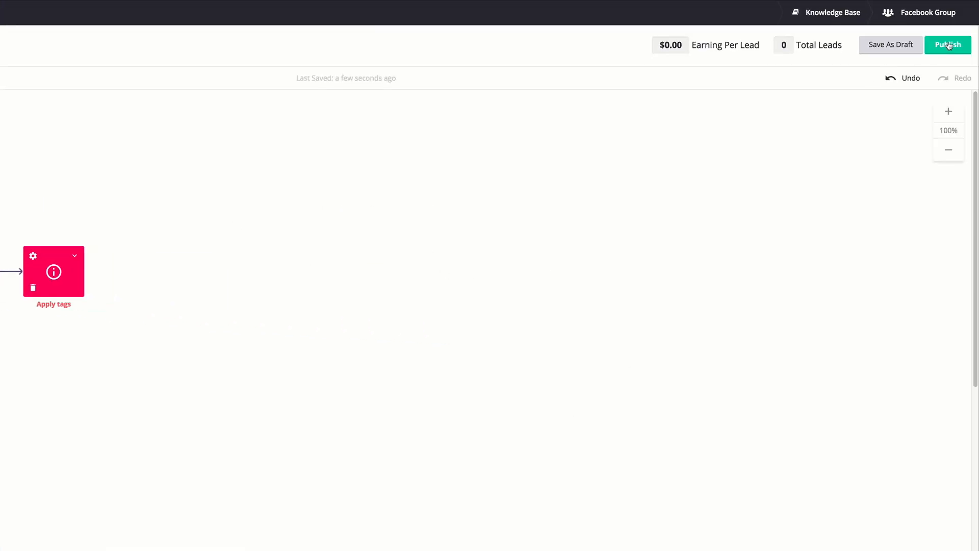
# Publish the stream and examine the HTML and Integrations alternatives to the opt-in's embed code.
pyautogui.click(948, 45)
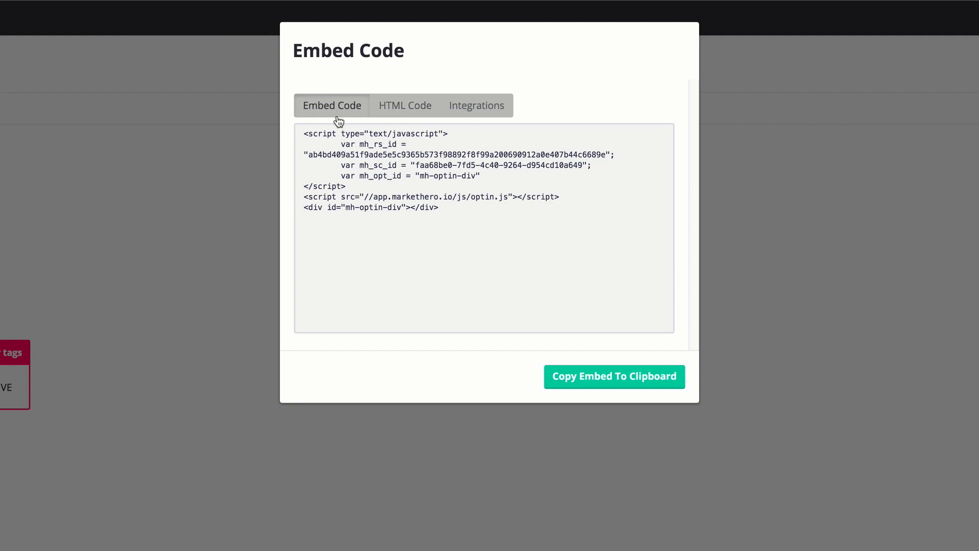
pyautogui.click(416, 110)
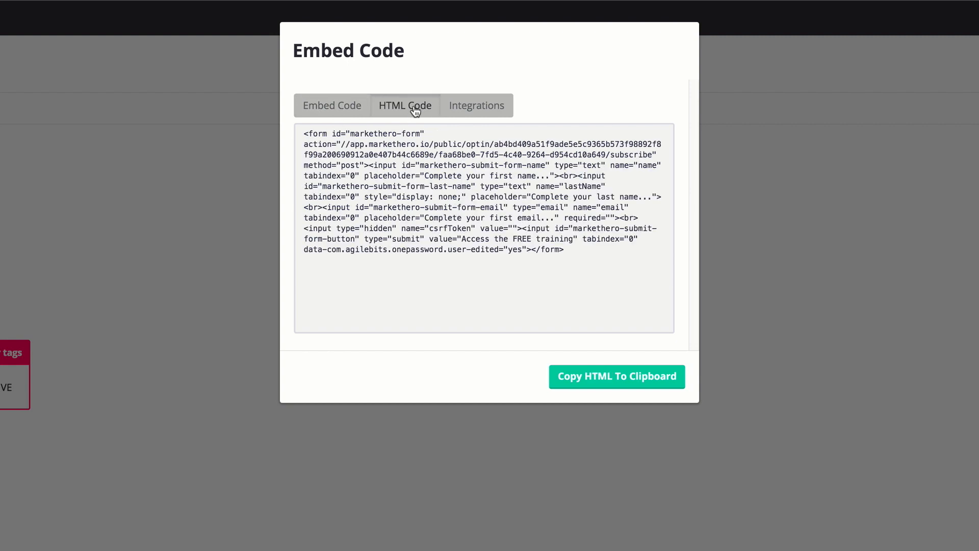
pyautogui.click(490, 108)
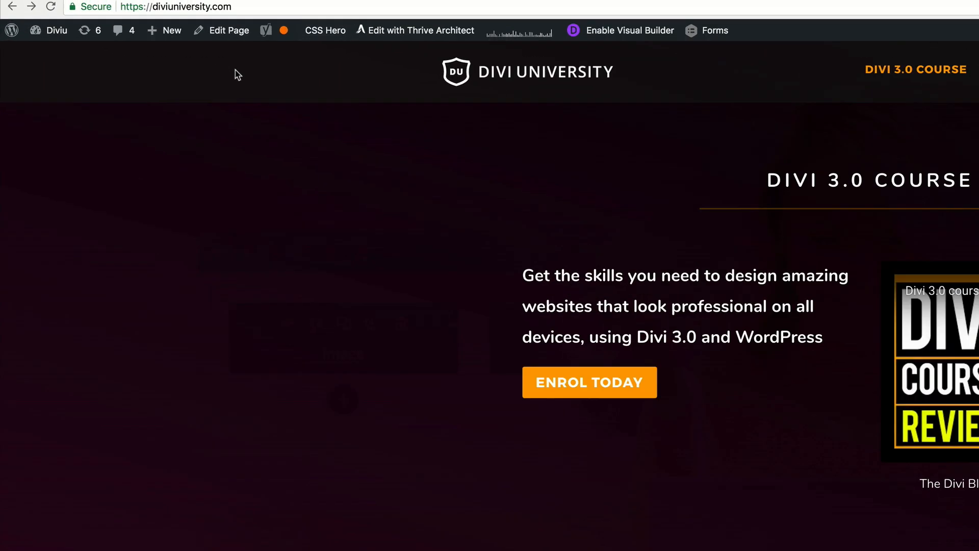
# In the Divi University WordPress site, create a new page titled "Optin test" containing the opt-in's JavaScript embed code.
pyautogui.moveTo(96, 12)
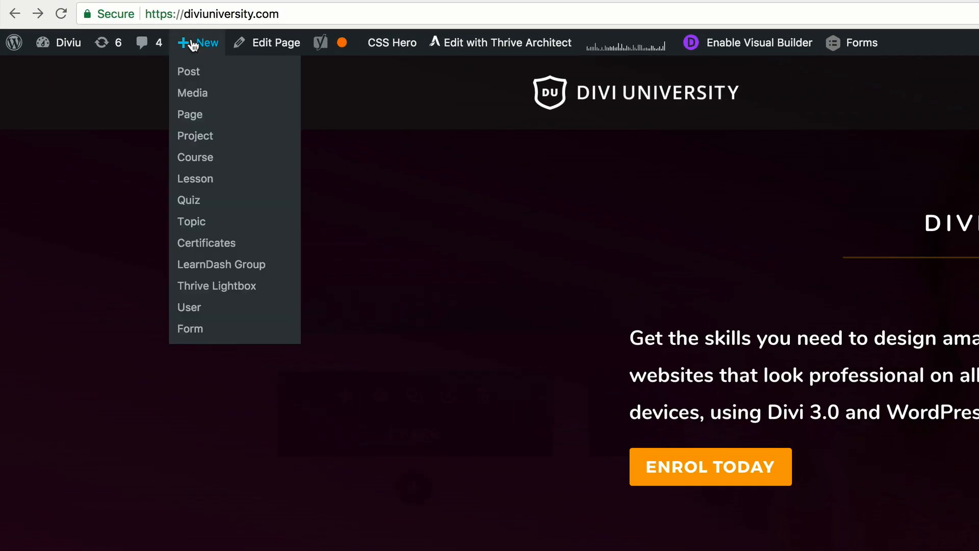
pyautogui.click(193, 121)
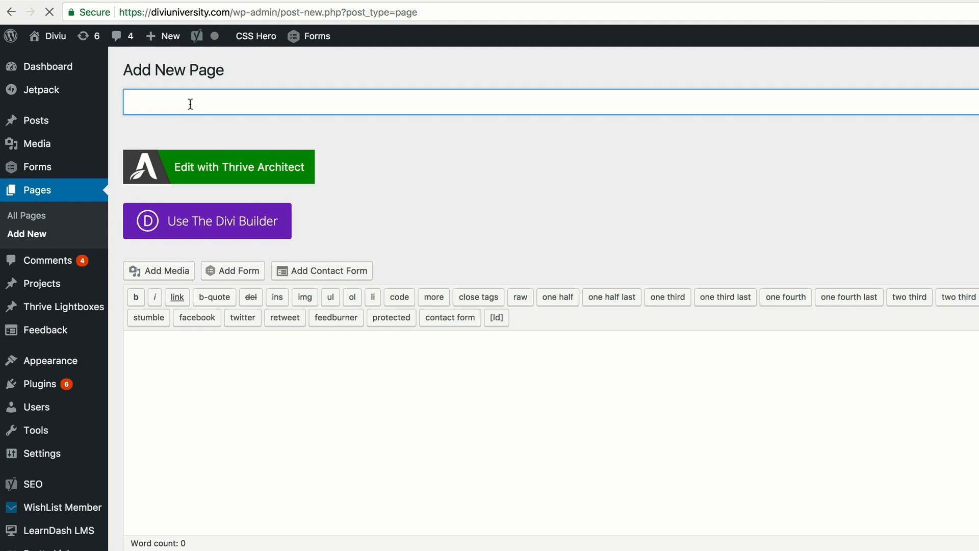
pyautogui.write('Optin test')
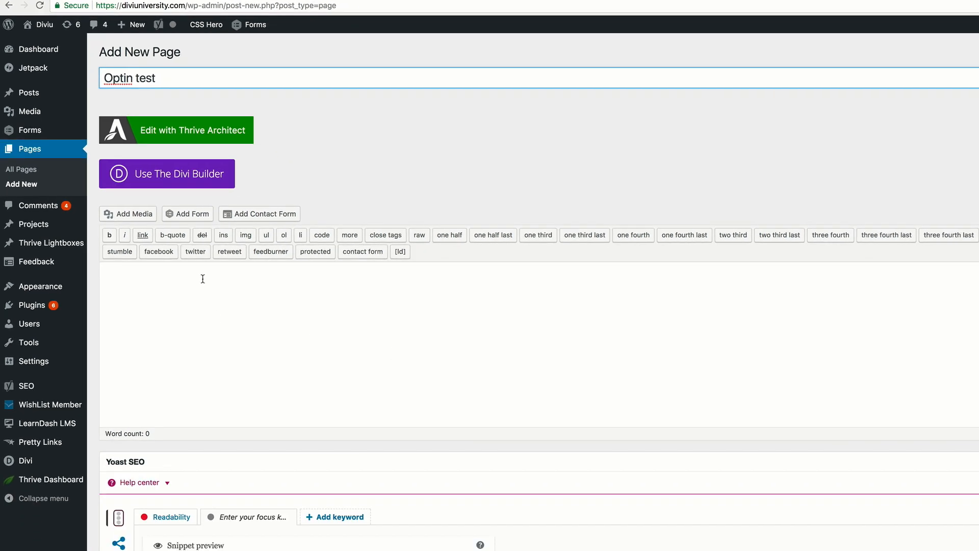
pyautogui.click(254, 349)
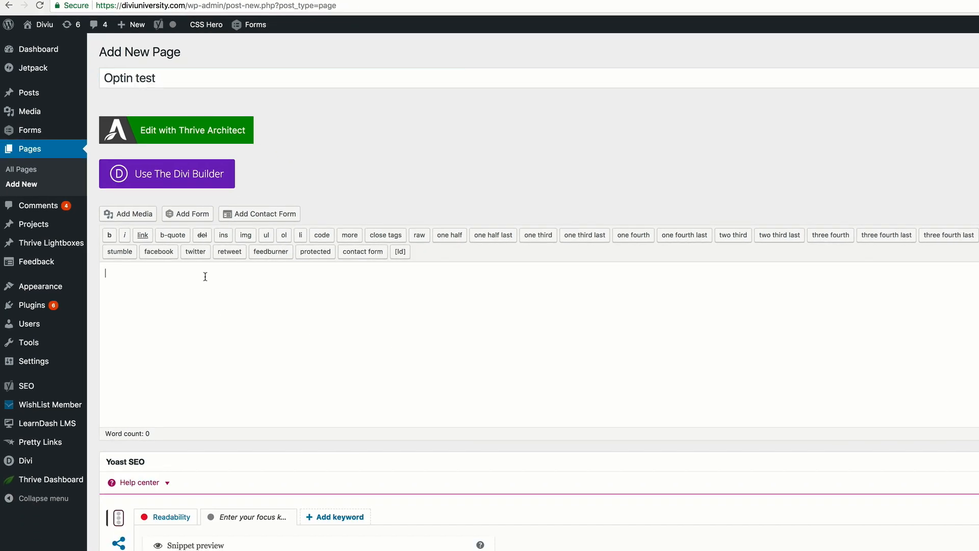
pyautogui.write('<script type="text/javascript"> \tvar mh_rs_id = "ab4bd409a51f9ade5e5c9365b573f98892f8f99a200690912a0e407b44c6689e"; \tvar mh_sc_id = "faa68be0-7fd5-4c40-9264-d954cd10a649"; \tvar mh_opt_id = "mh-optin-div" </script> <script src="//app.markethero.io/js/optin.js"></script> <div id="mh-optin-div"></div>')
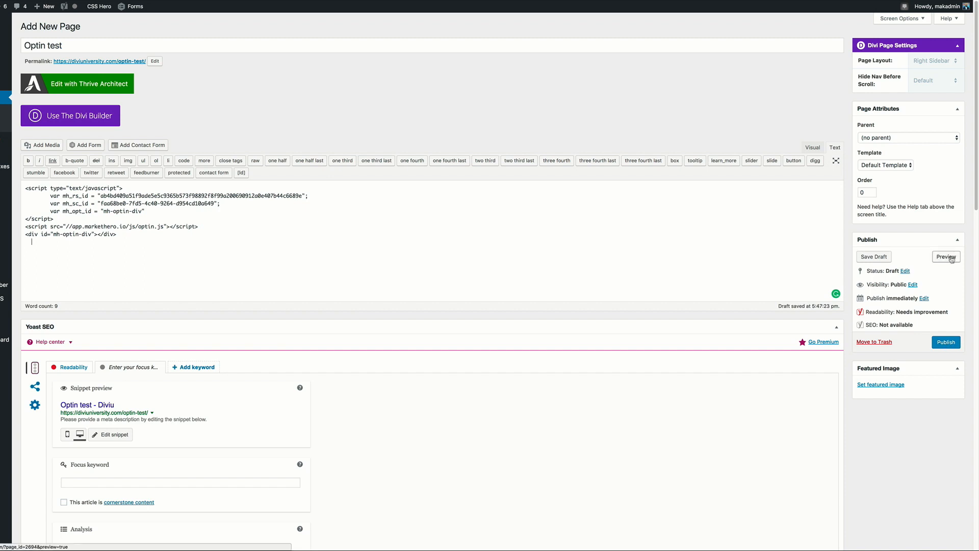
# Publish the "Optin test" page, view it live and test its "Download Now" opt-in button.
pyautogui.click(947, 344)
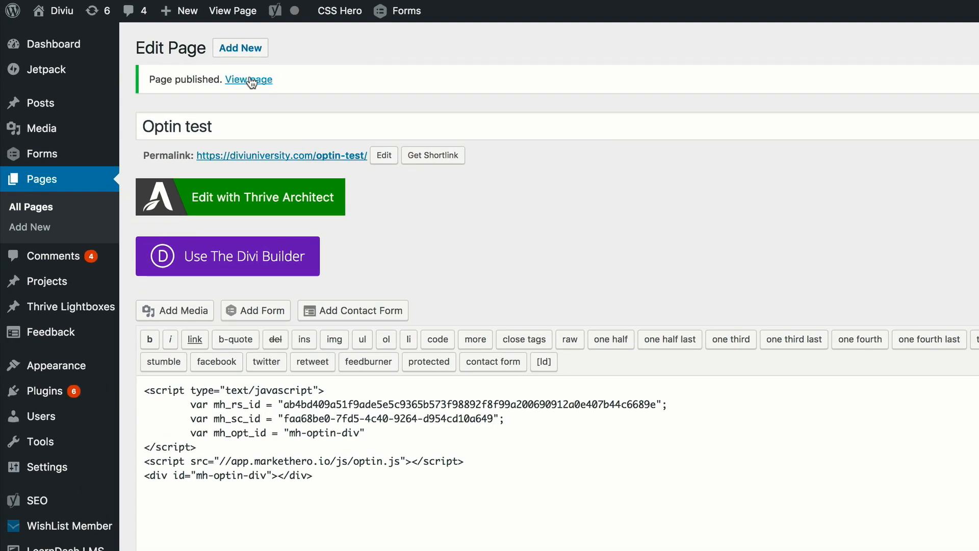
pyautogui.click(250, 82)
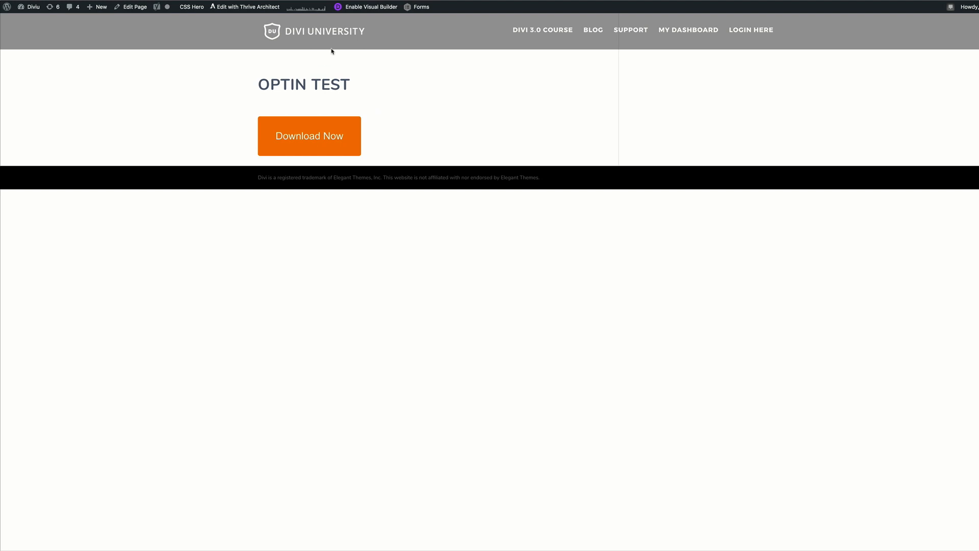
pyautogui.click(315, 140)
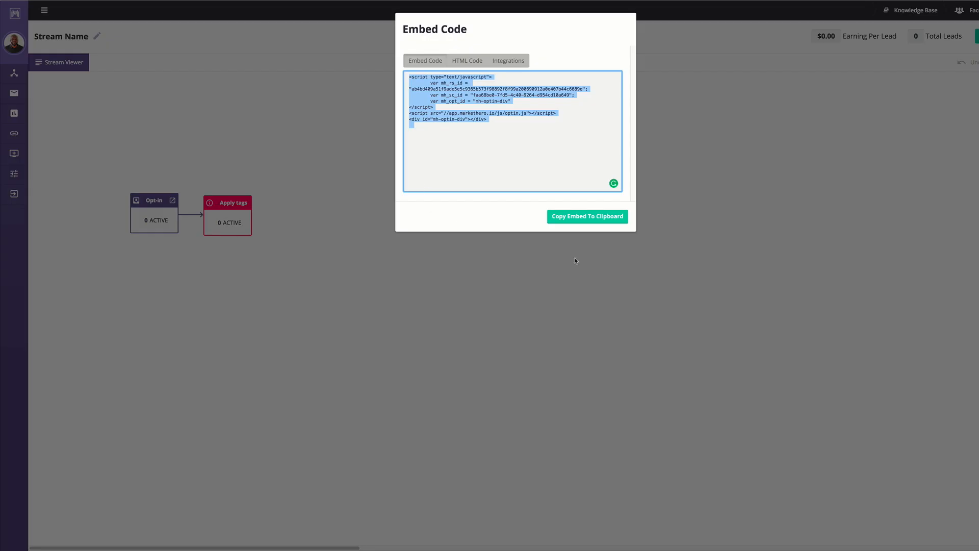
# Back in Market Hero, reopen the stream for editing and review the Opt-in's button and form settings without changing them.
pyautogui.click(641, 141)
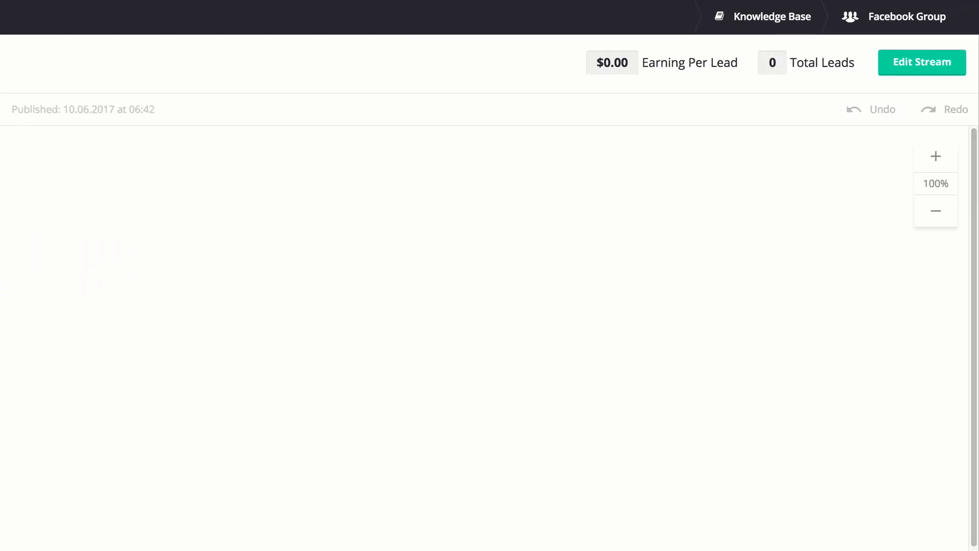
pyautogui.click(971, 41)
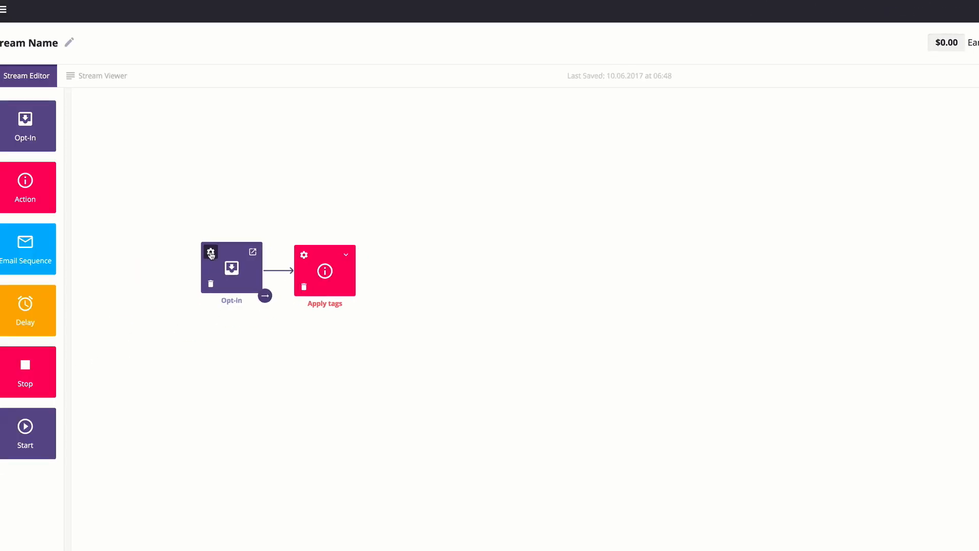
pyautogui.click(210, 254)
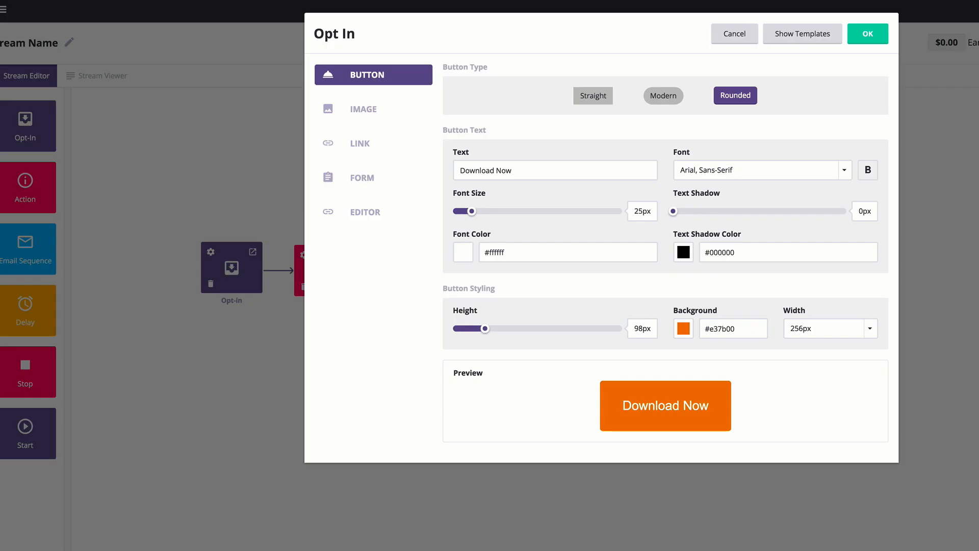
pyautogui.click(364, 183)
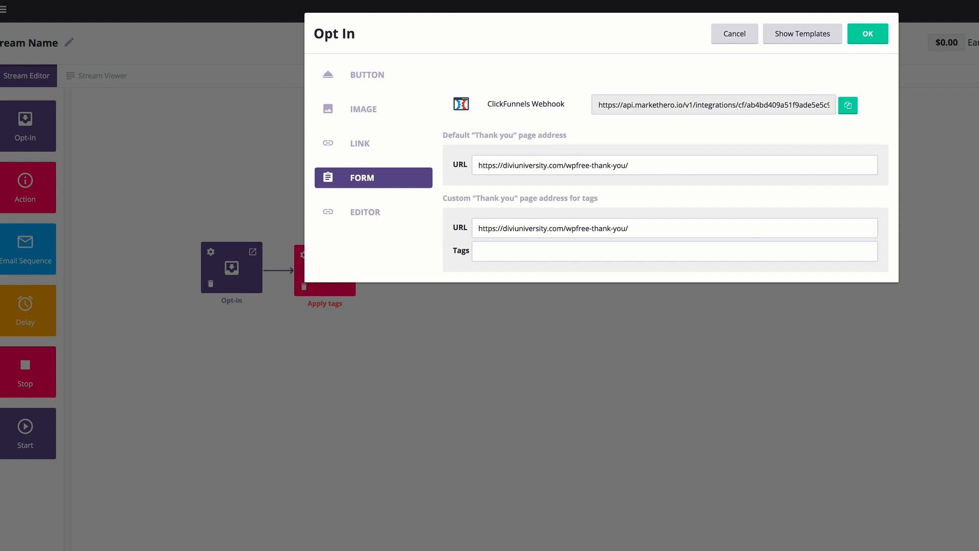
pyautogui.click(741, 36)
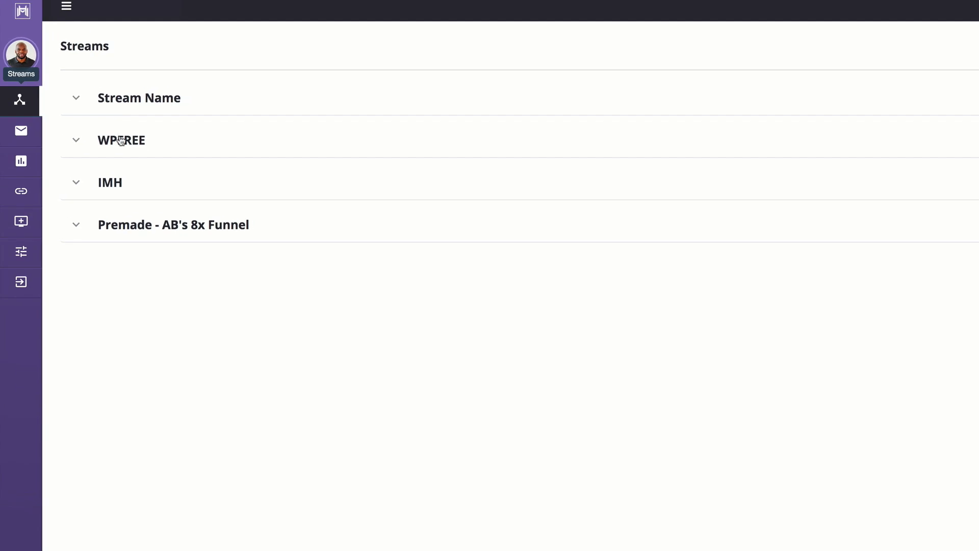
# Open the existing WPFREE stream from the list of streams.
pyautogui.click(119, 139)
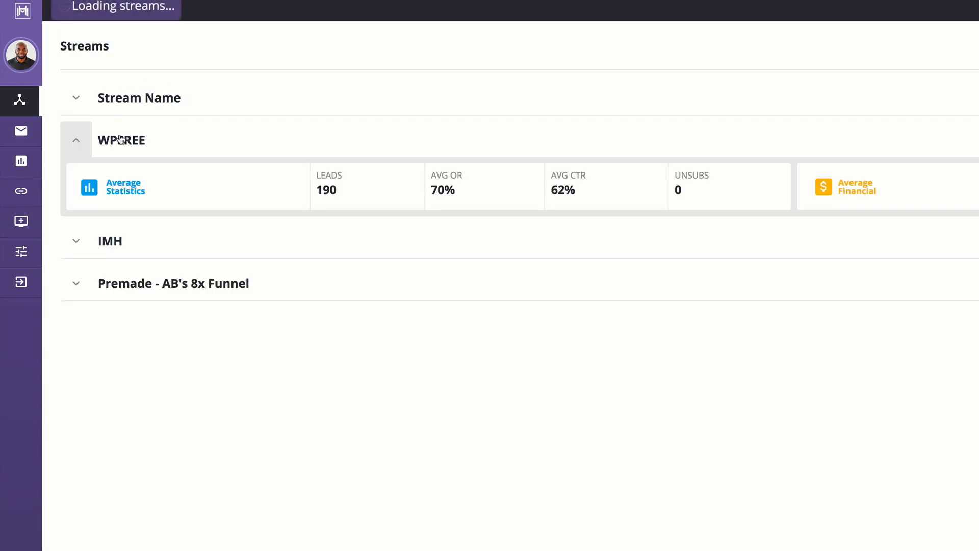